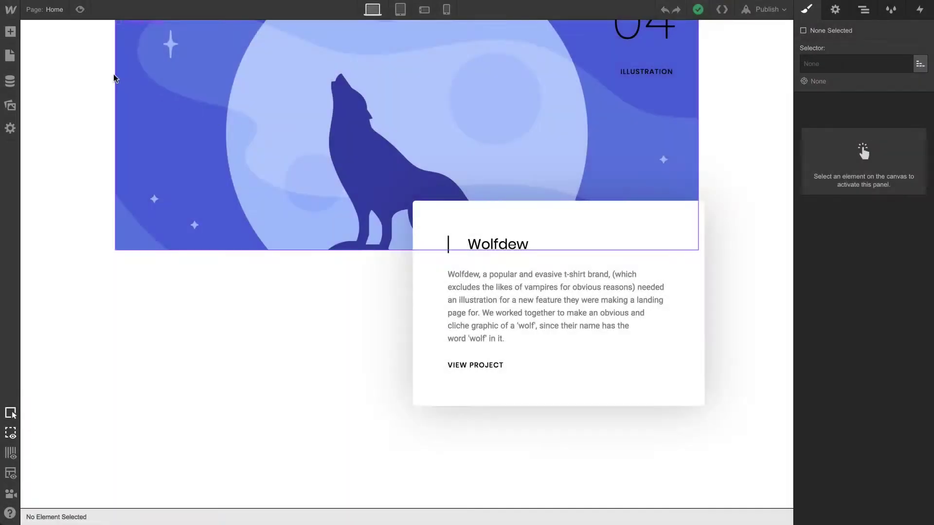
Add a new Section below the Wolfdew card and give it the Section class.
click(14, 36)
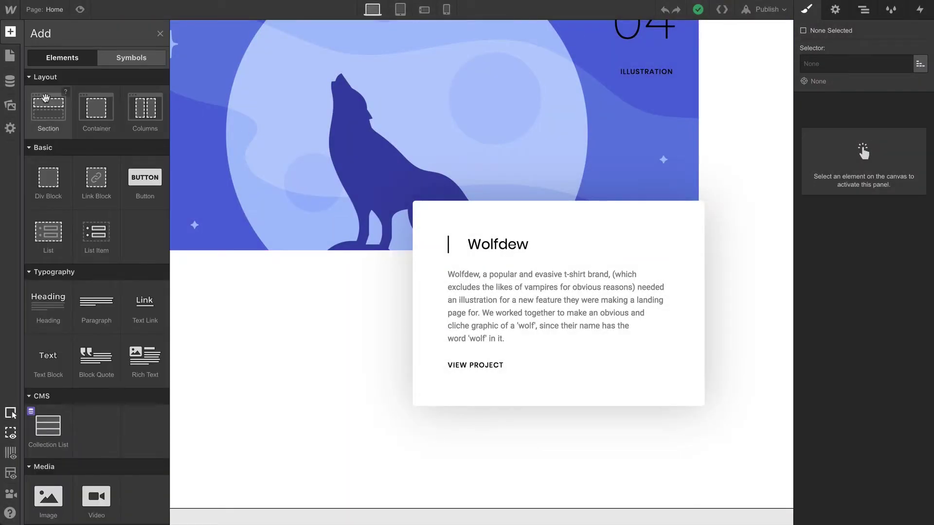
drag(48, 107, 440, 510)
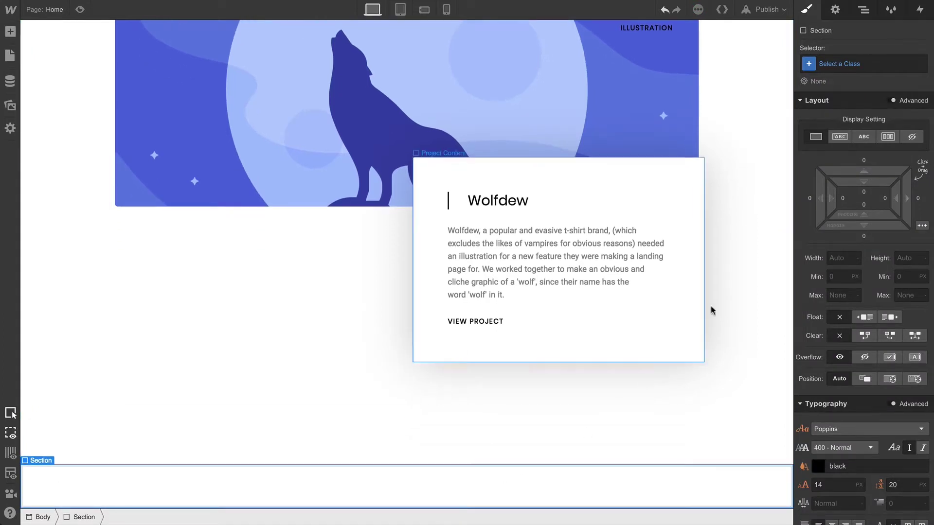
click(848, 63)
text(Sect)
key(Return)
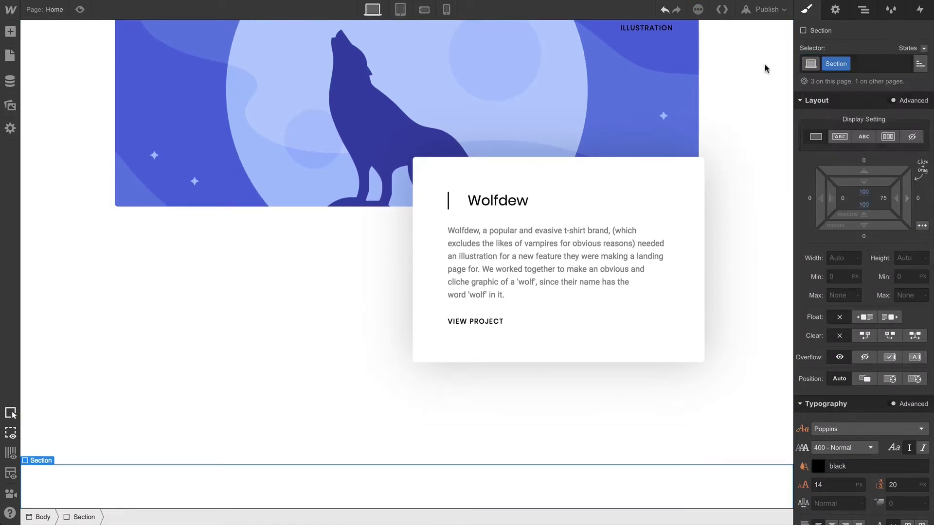
scroll(523, 188, down, 1)
scroll(524, 188, down, 1)
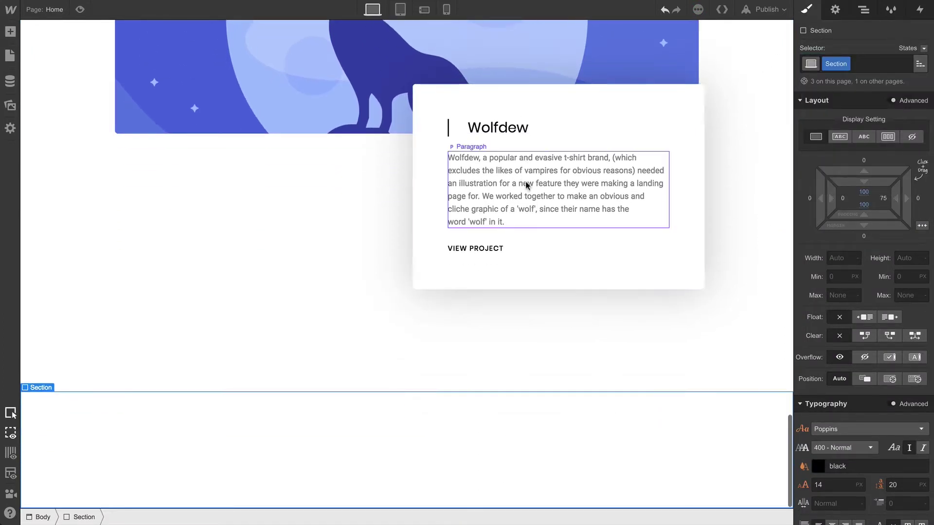
Create and apply a Clients combo class on the new section.
click(871, 64)
text(Clients)
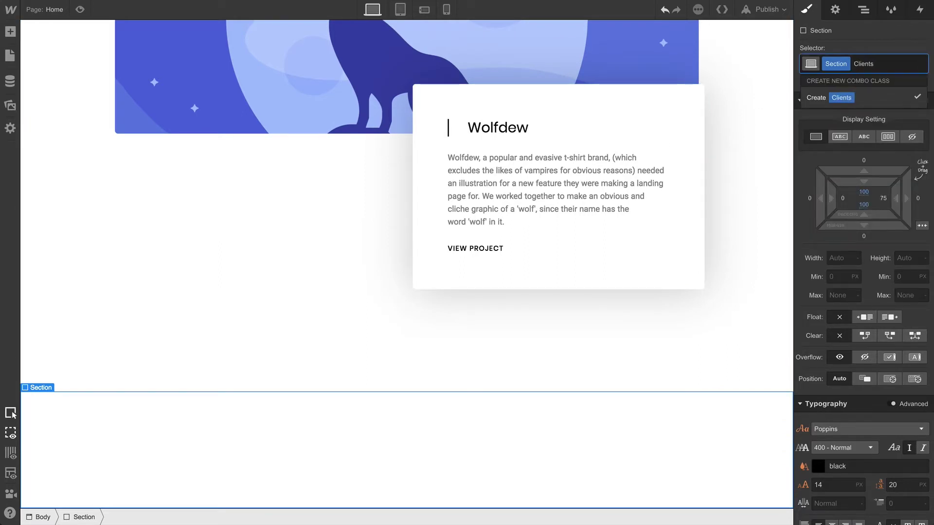
key(Return)
scroll(856, 341, down, 5)
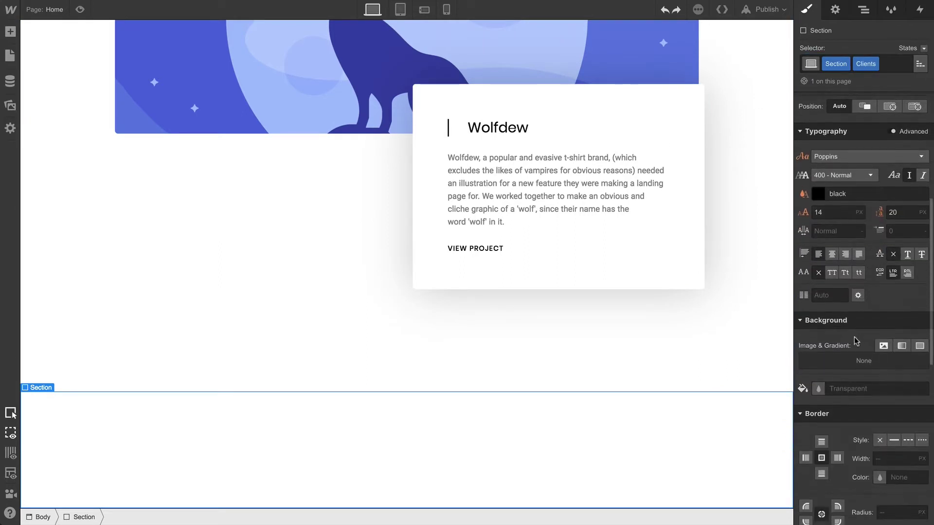
Add a linear gradient background with a pink f8c7c7 starting colour.
click(902, 347)
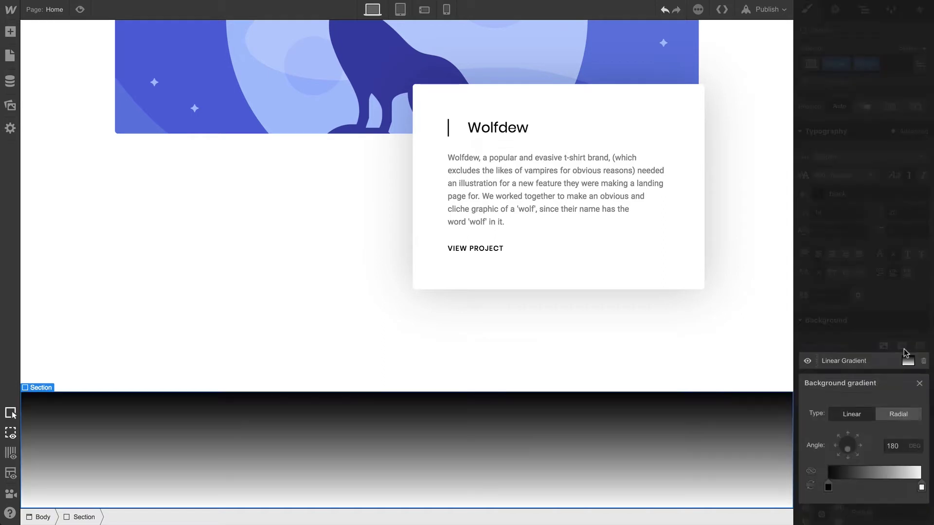
click(828, 488)
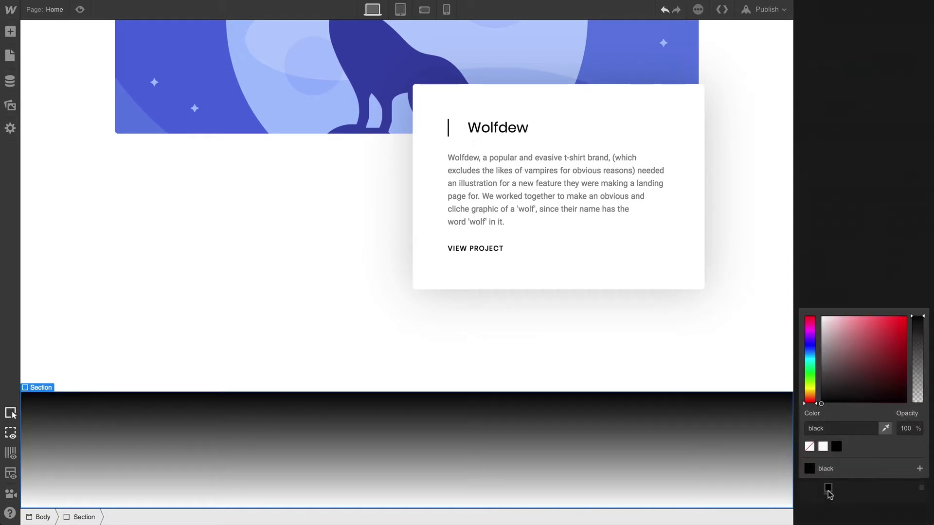
drag(825, 428, 806, 425)
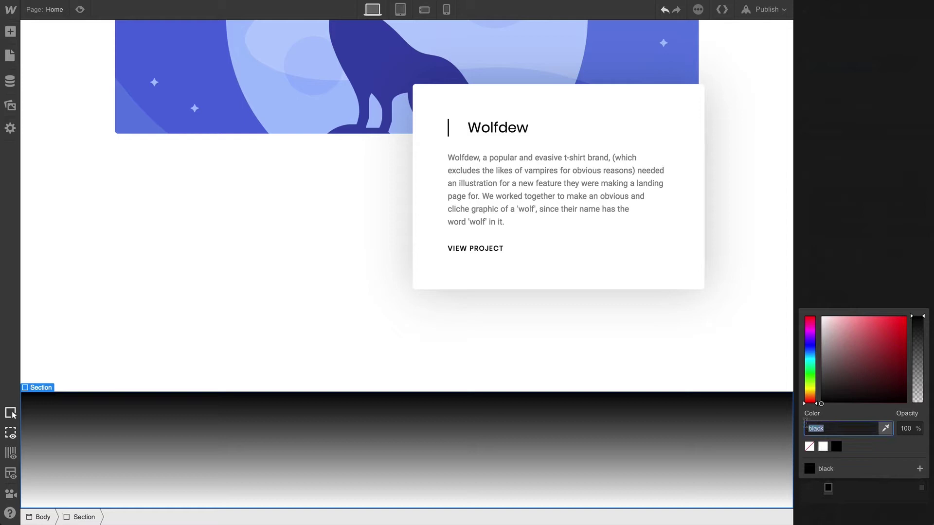
text(f8c)
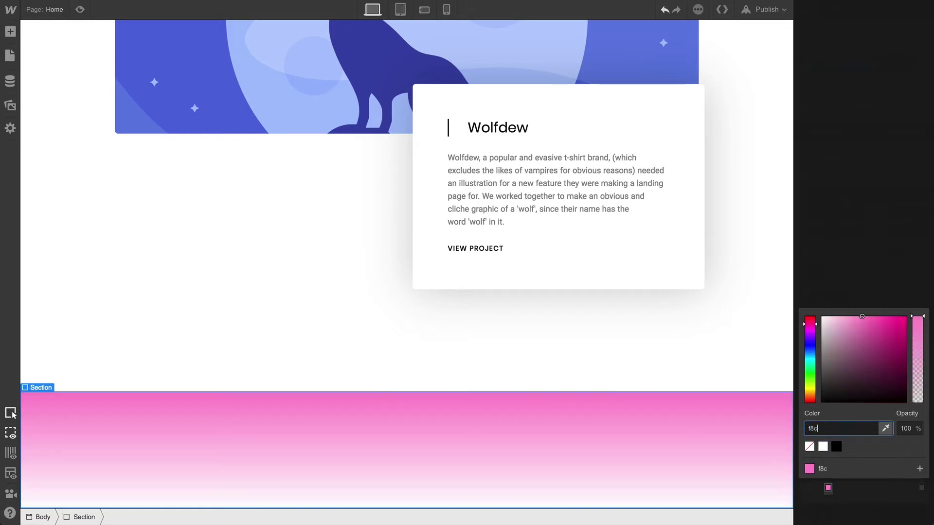
text(7c7)
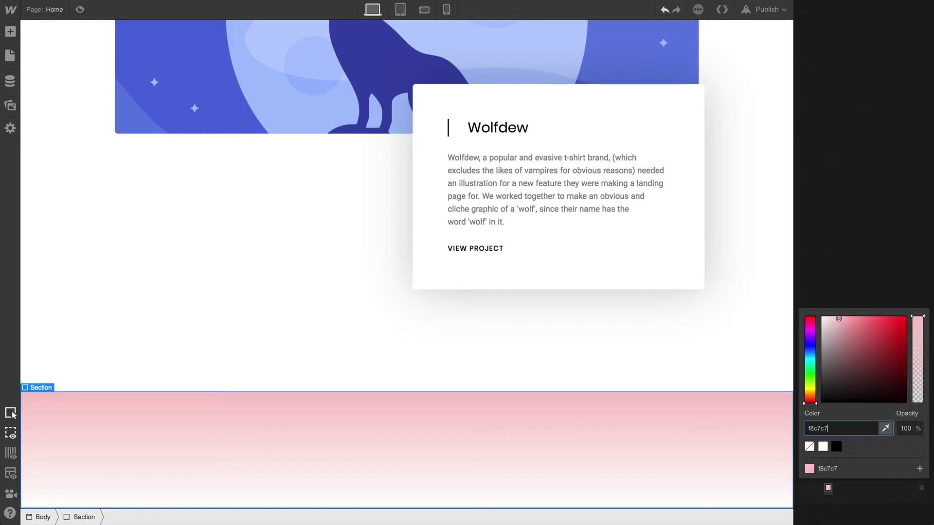
key(Return)
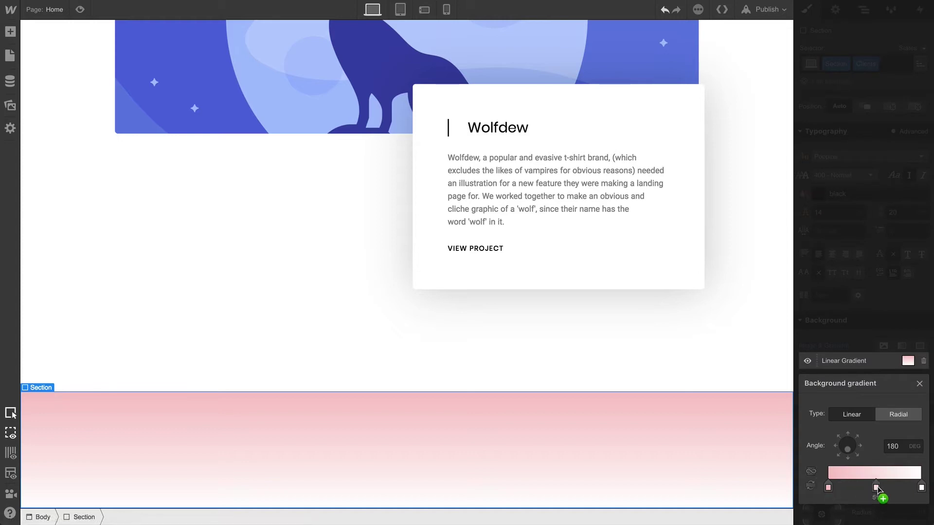
Set the gradient's end colour to fff5f5 and angle it at 315 degrees.
click(921, 487)
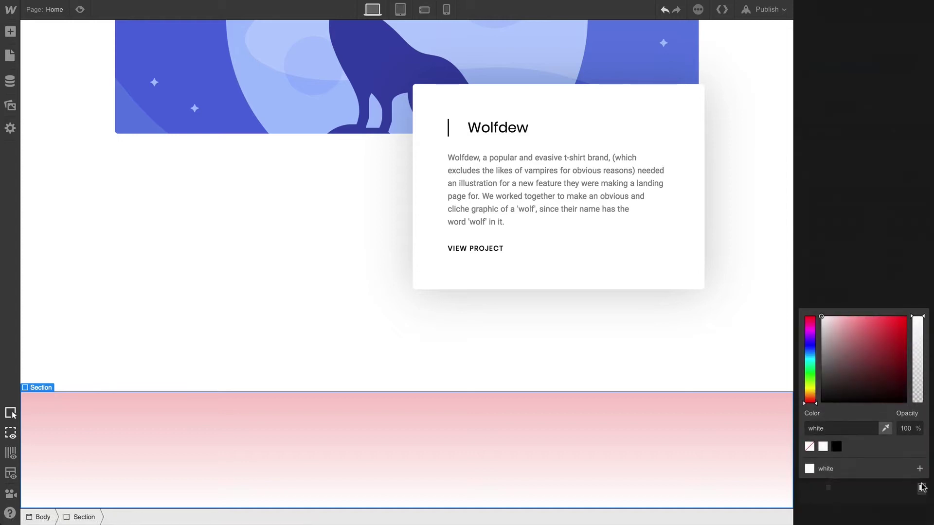
drag(859, 430, 794, 426)
text(f)
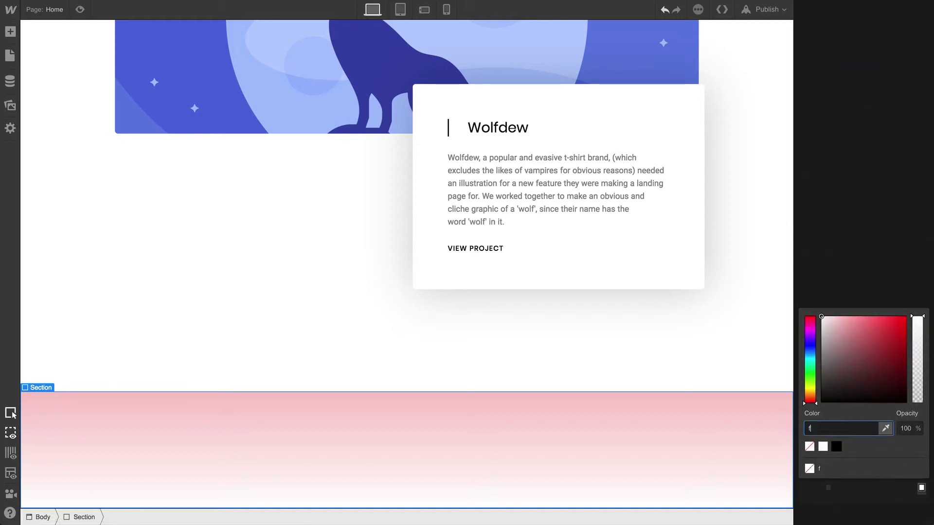
text(ff5f5)
key(Return)
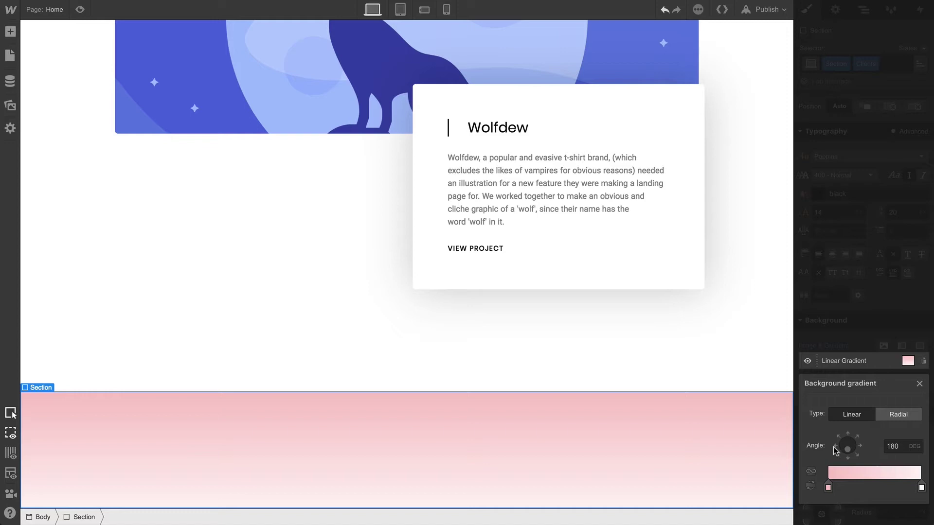
drag(848, 451, 842, 454)
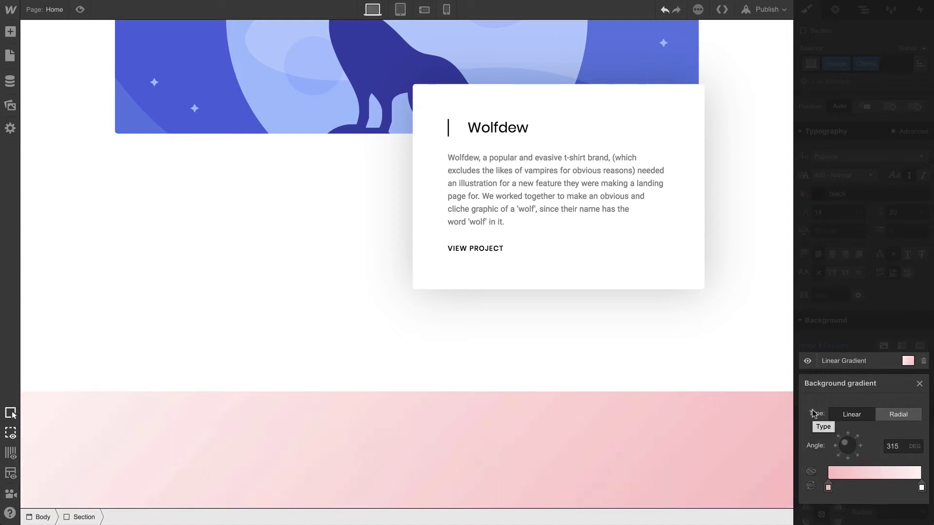
click(920, 384)
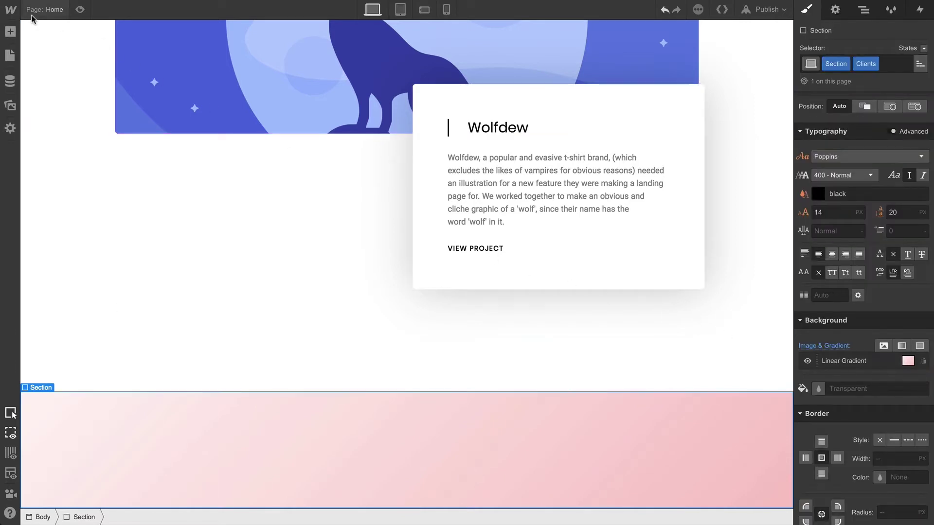
Drop a Div Block into the pink Clients section and give it the Container class.
click(11, 31)
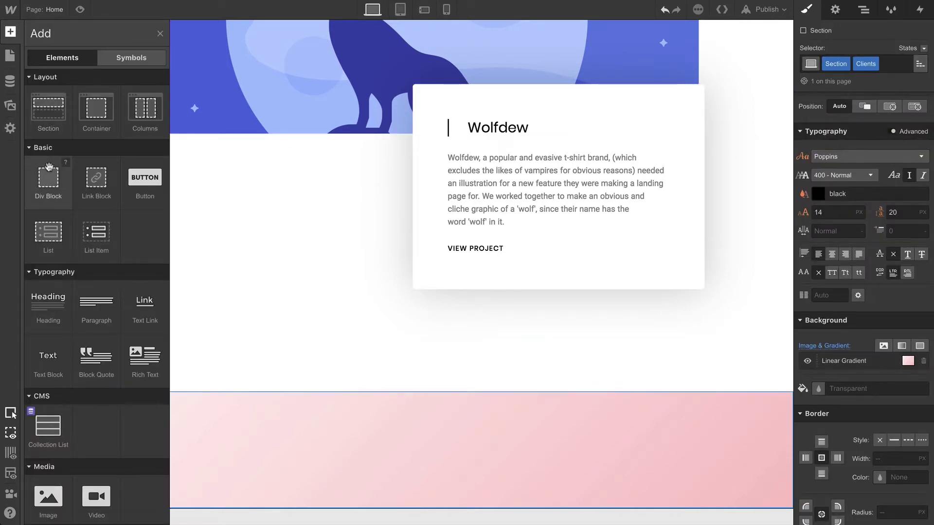
drag(48, 180, 305, 444)
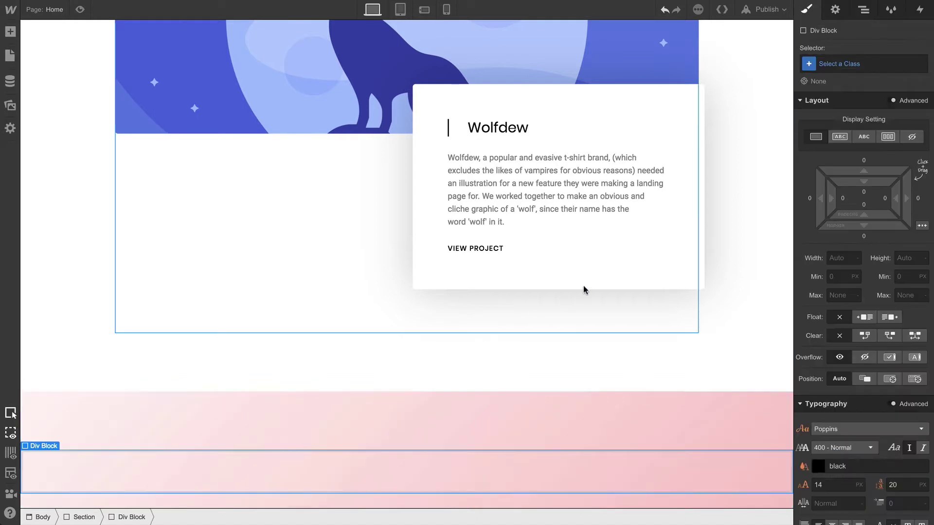
click(824, 67)
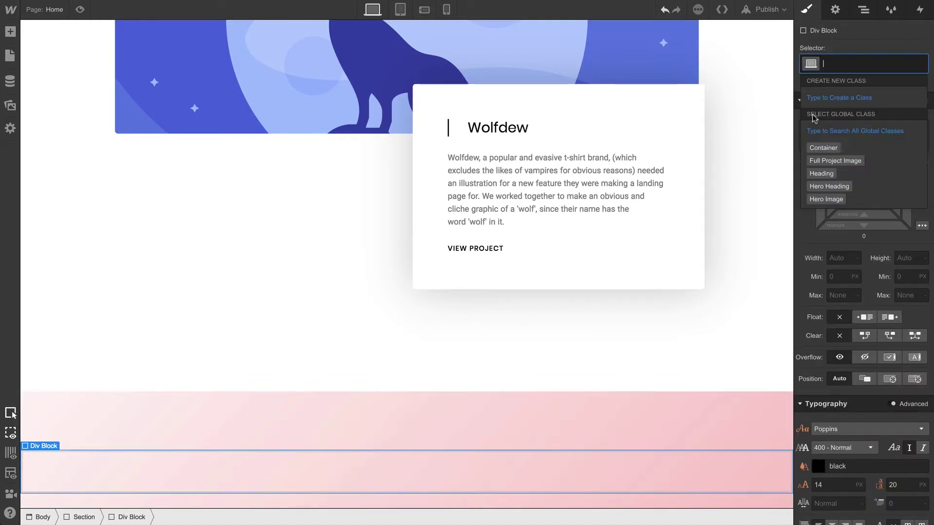
click(822, 147)
scroll(503, 341, down, 1)
scroll(504, 343, down, 1)
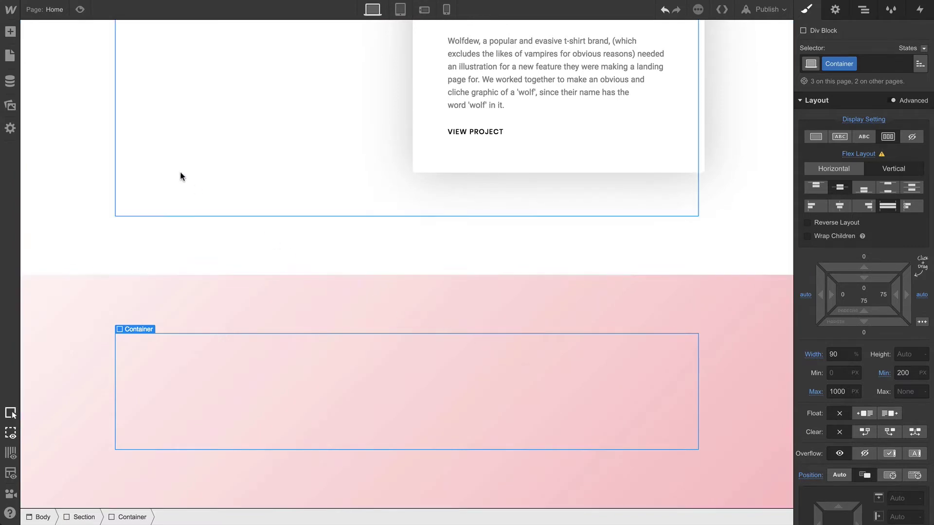
Start a new CMS collection named Clients with the URL 'clients'.
click(9, 82)
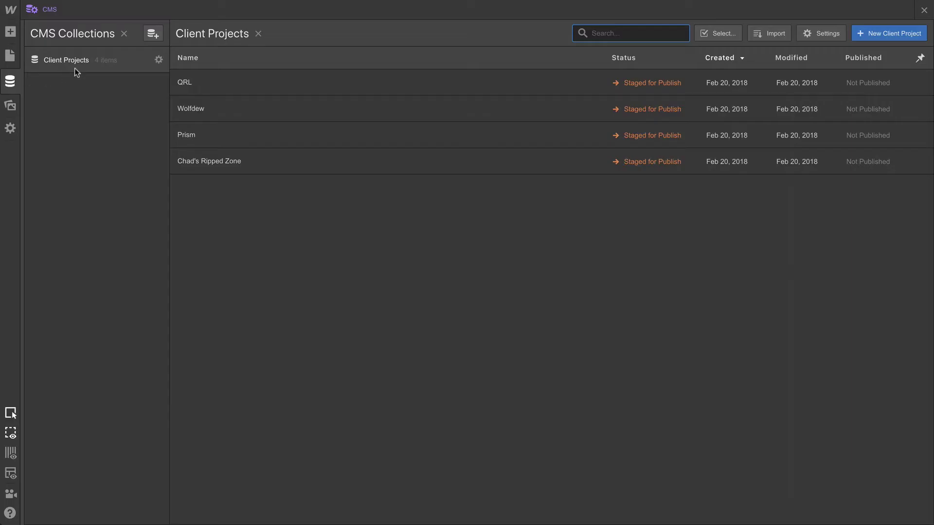
click(152, 34)
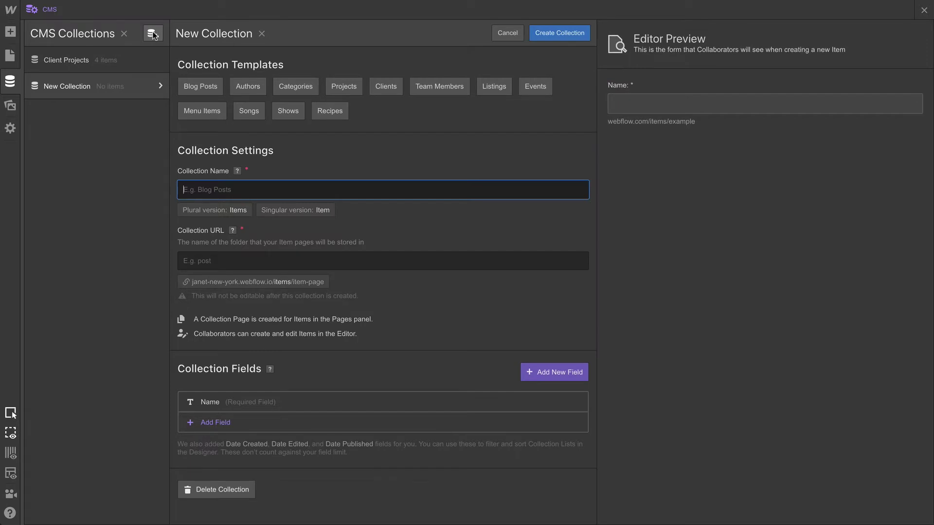
text(Clients)
key(Tab)
text(clients)
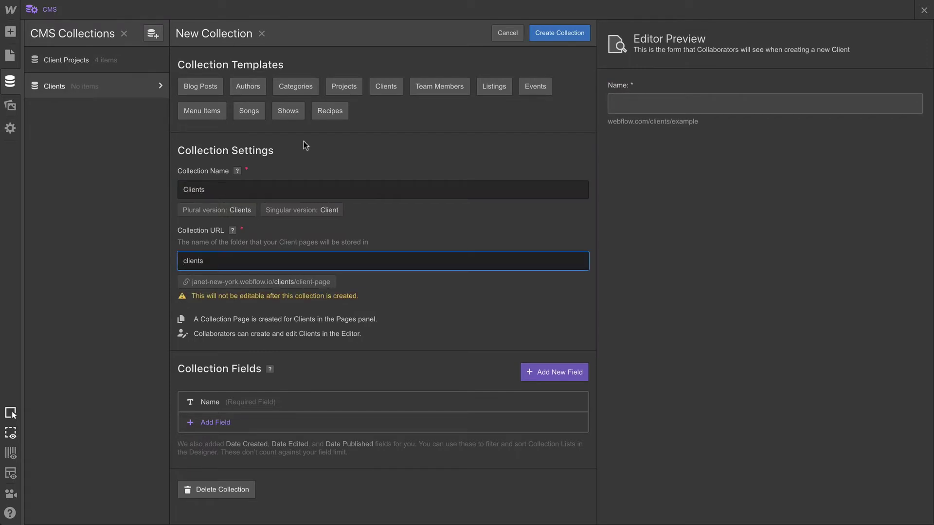
Add a Logo image field and create the Clients collection.
click(531, 373)
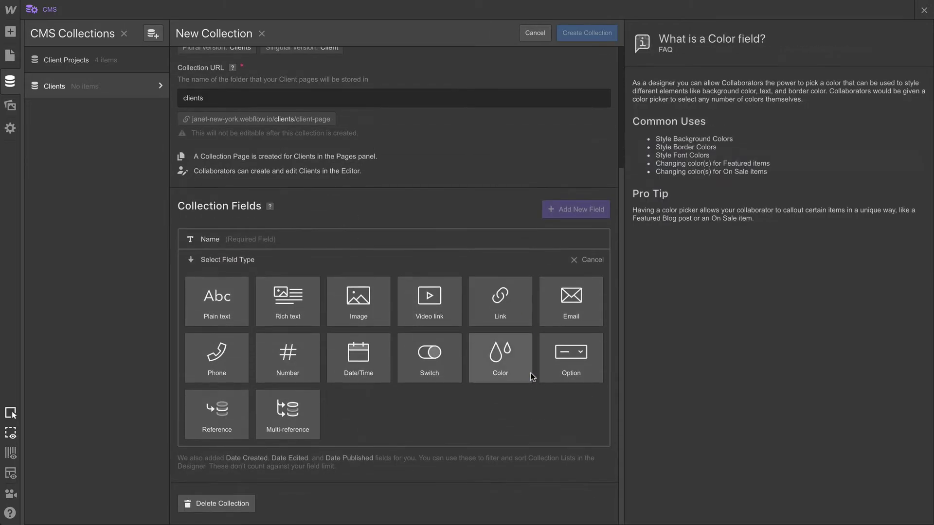
click(359, 311)
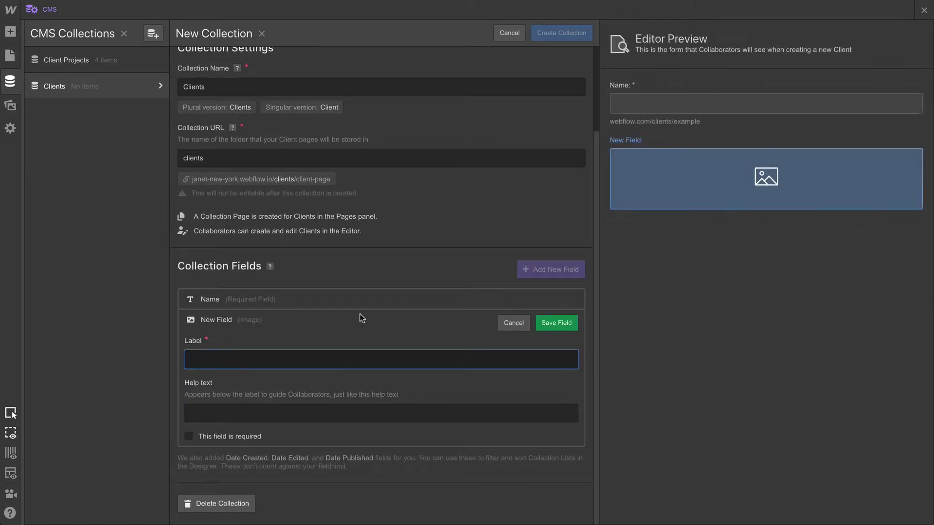
text(Logo)
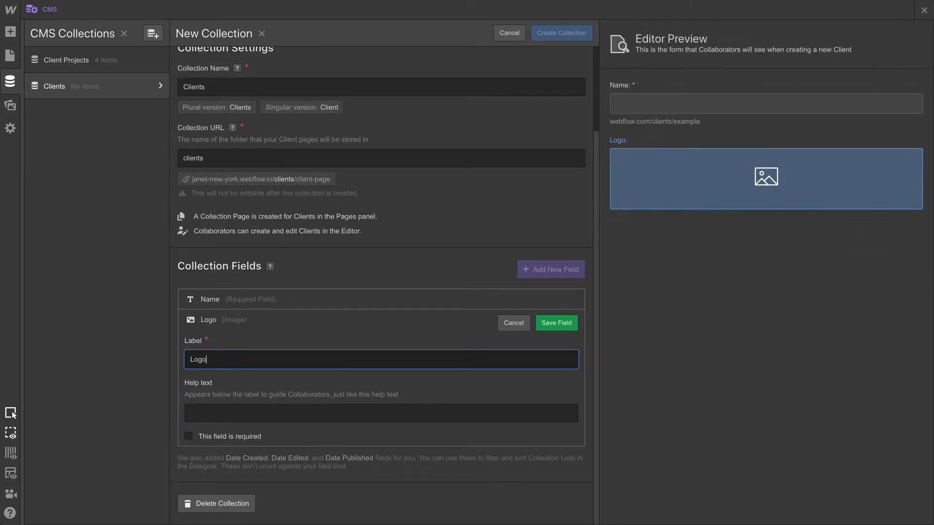
click(539, 323)
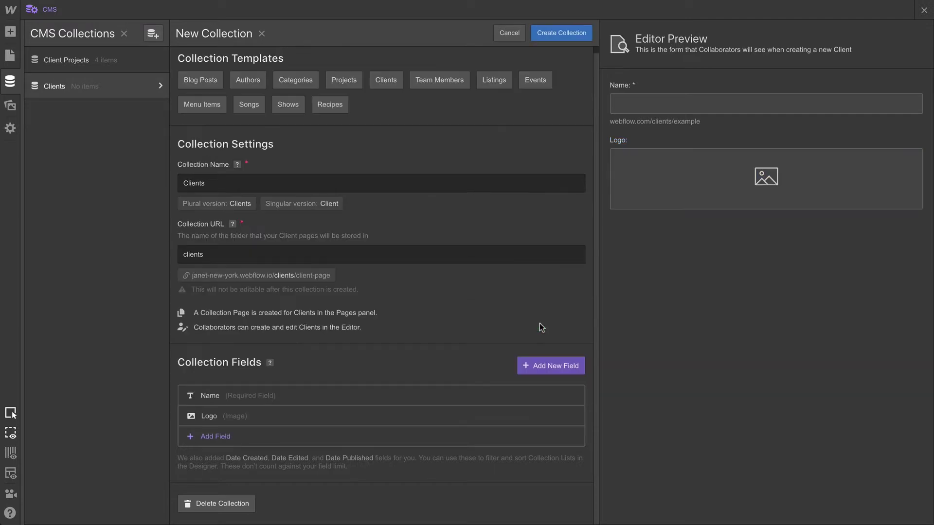
click(570, 35)
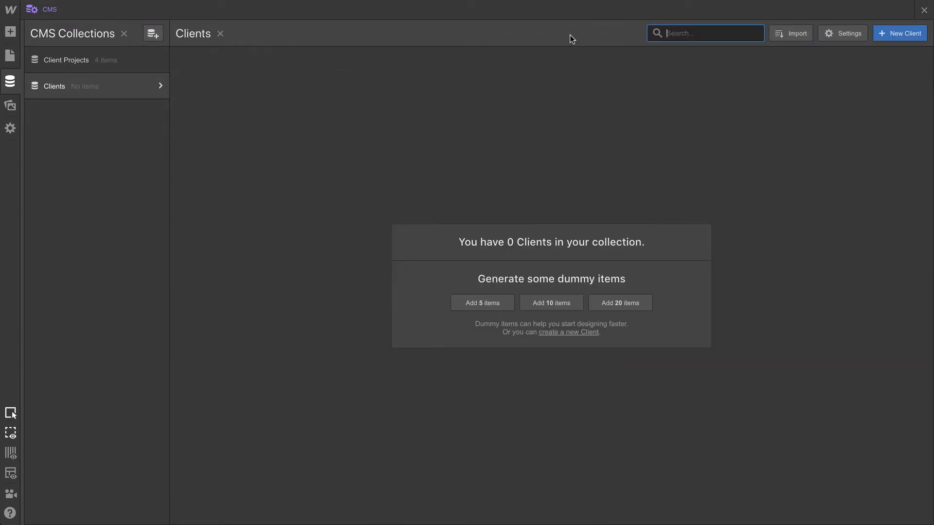
Load Client Images.csv from the CSV Files folder into the Clients import, first row as header.
click(777, 38)
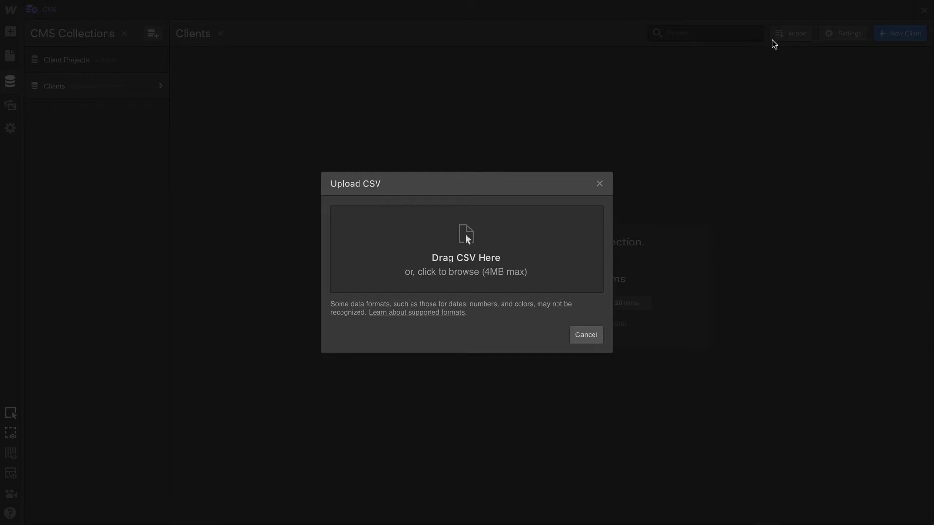
click(446, 266)
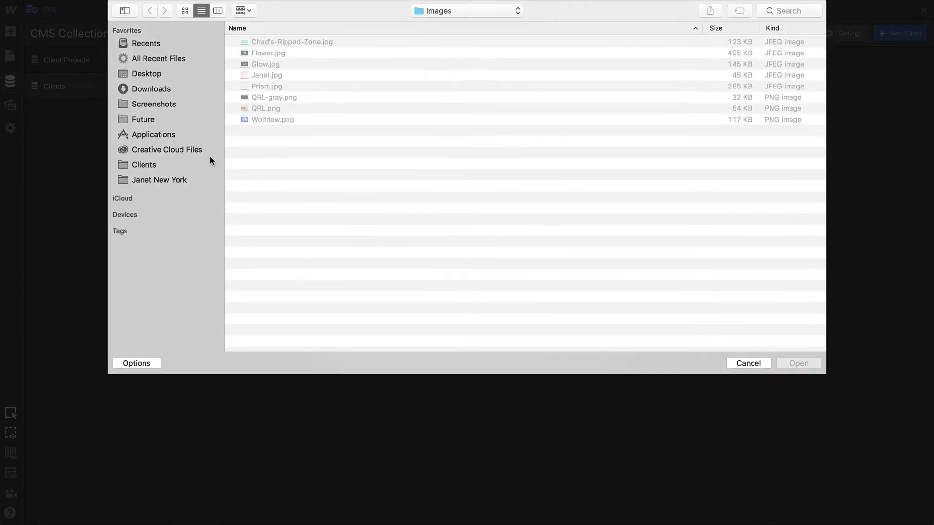
click(159, 179)
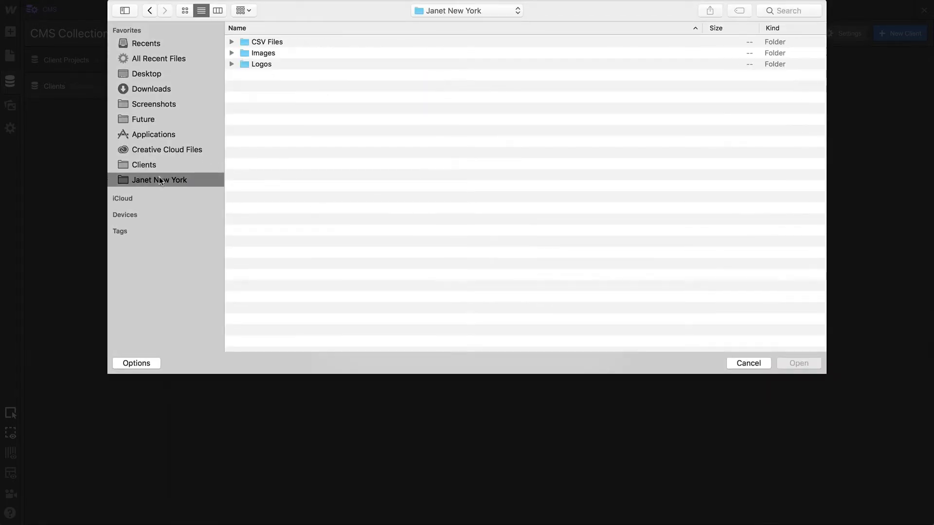
double_click(280, 41)
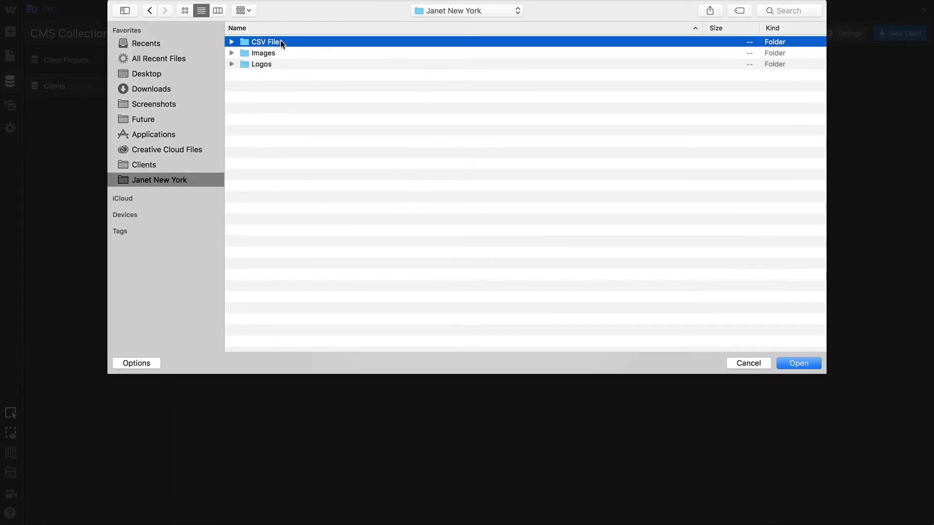
click(791, 364)
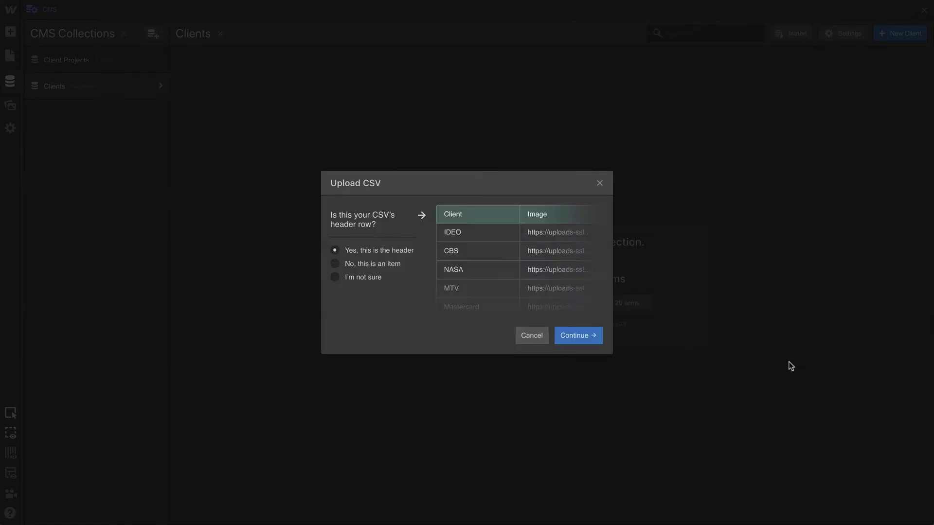
click(592, 335)
Map the Client column to Name and Image to Logo, then import the 10 clients.
click(361, 106)
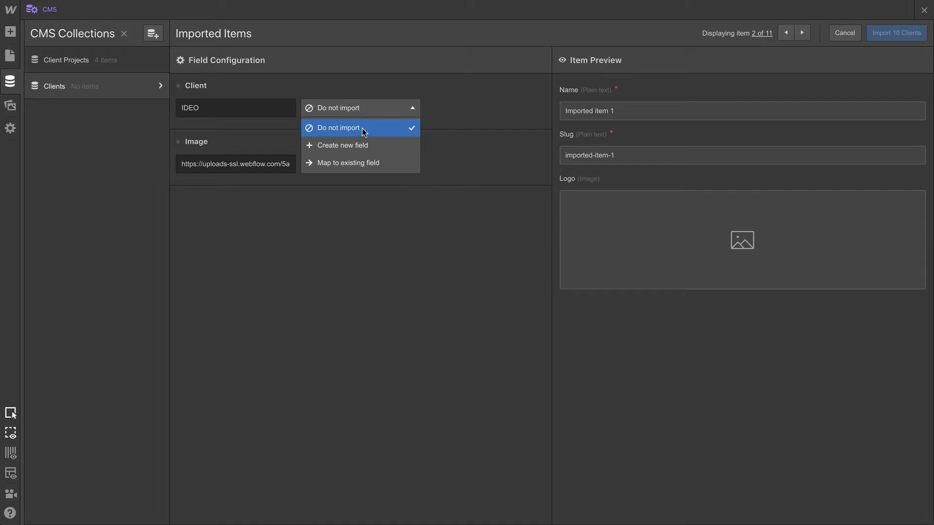
click(360, 162)
click(454, 108)
click(454, 146)
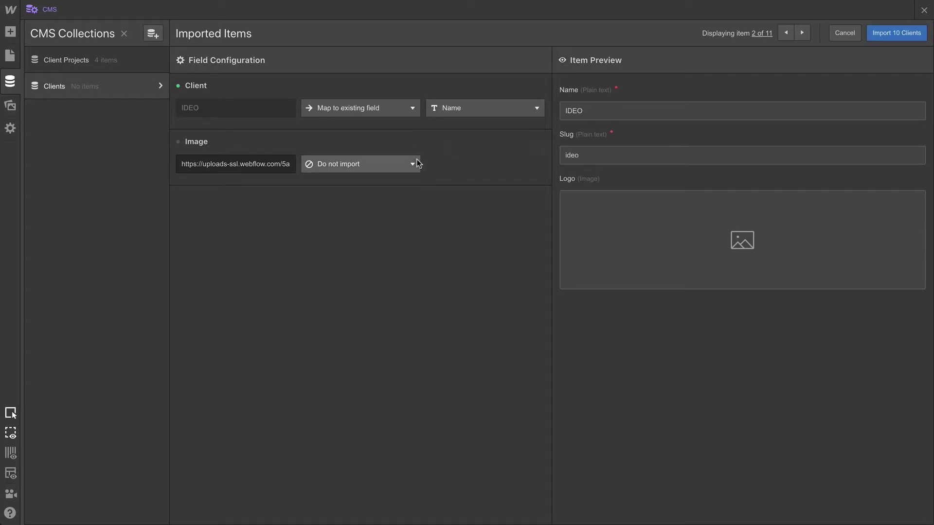
click(361, 164)
click(379, 218)
click(456, 164)
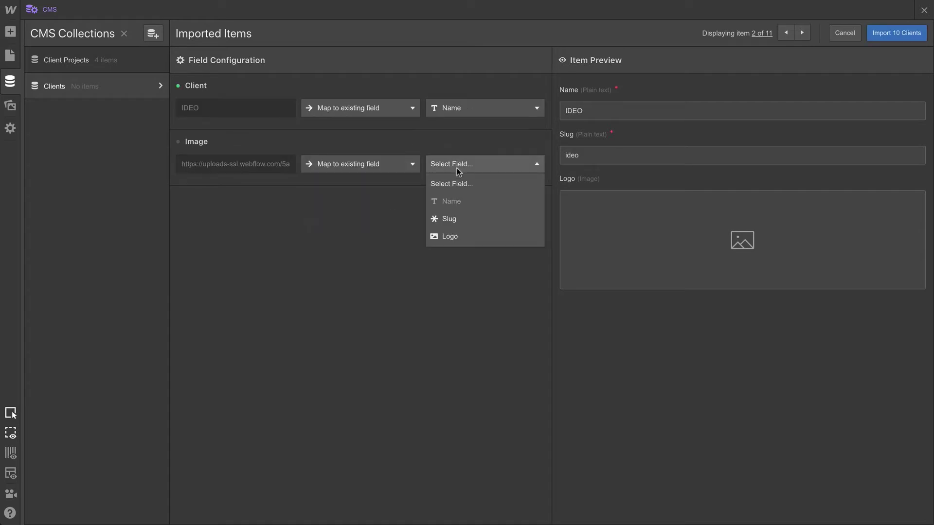
click(454, 236)
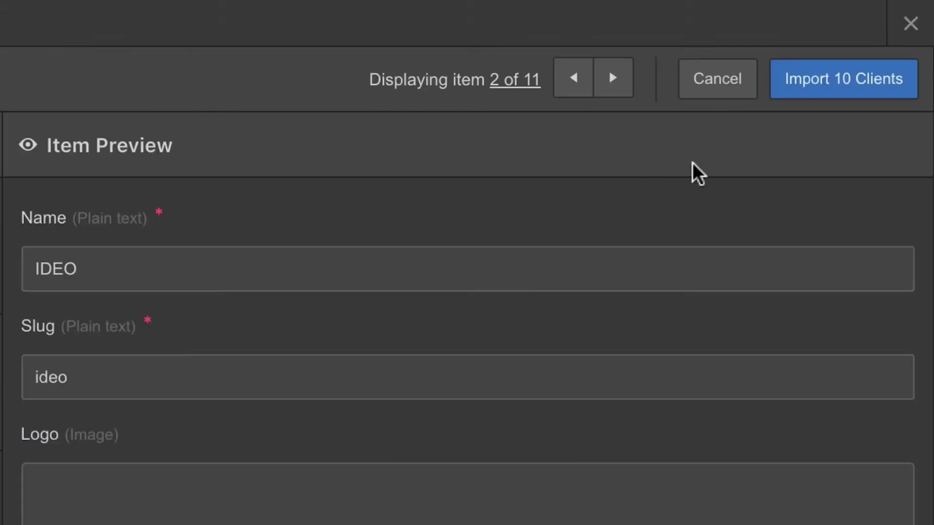
click(836, 89)
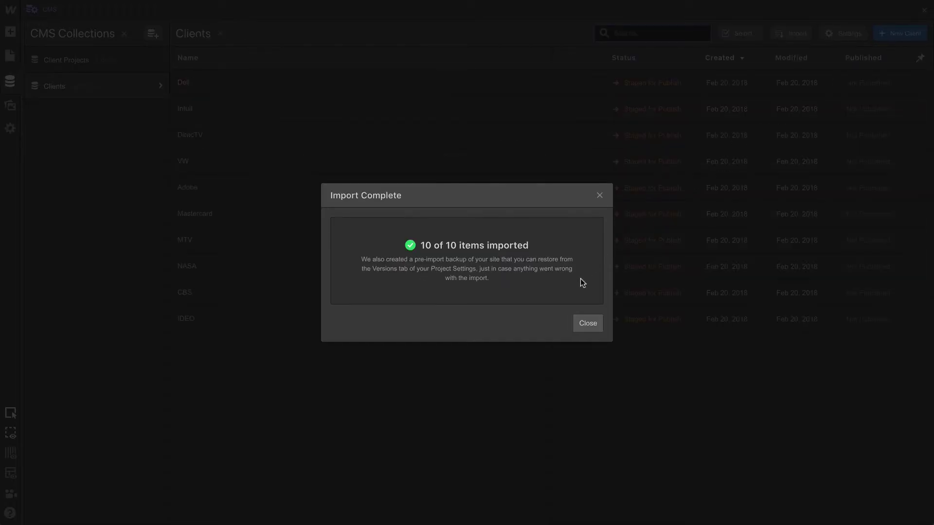
click(586, 319)
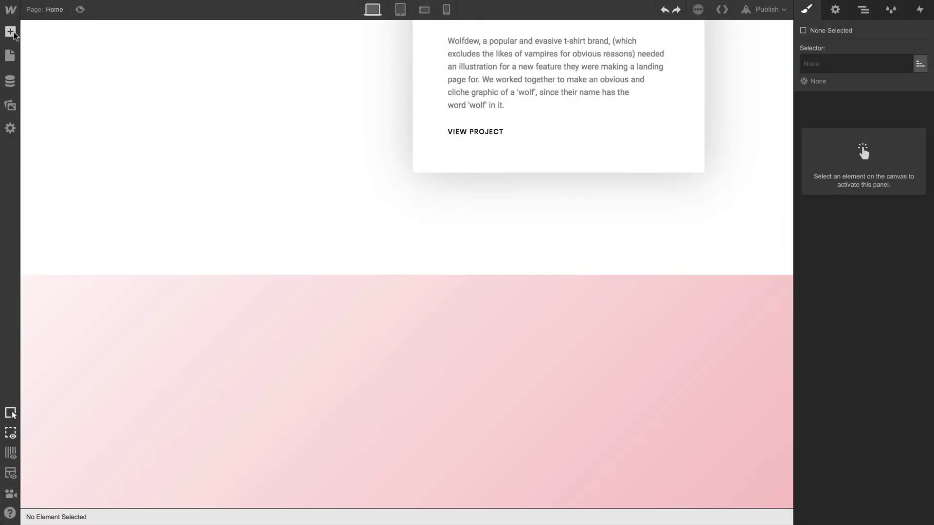
Place a Collection List in the pink section's container and bind it to the Clients collection.
click(14, 34)
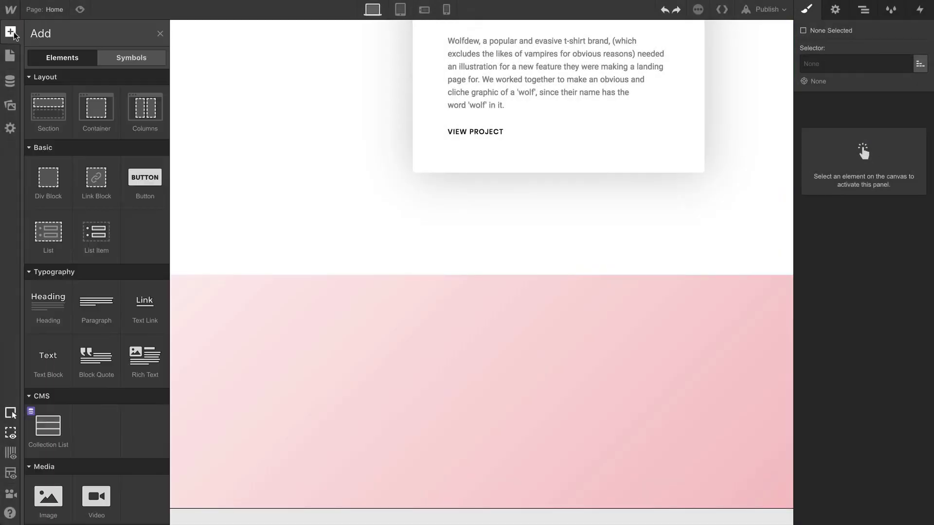
drag(57, 421, 222, 398)
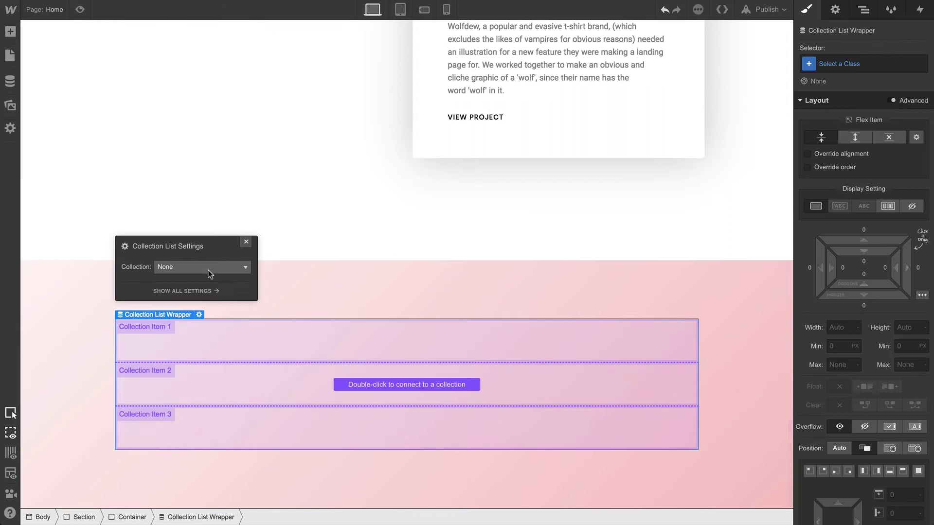
click(208, 268)
click(207, 300)
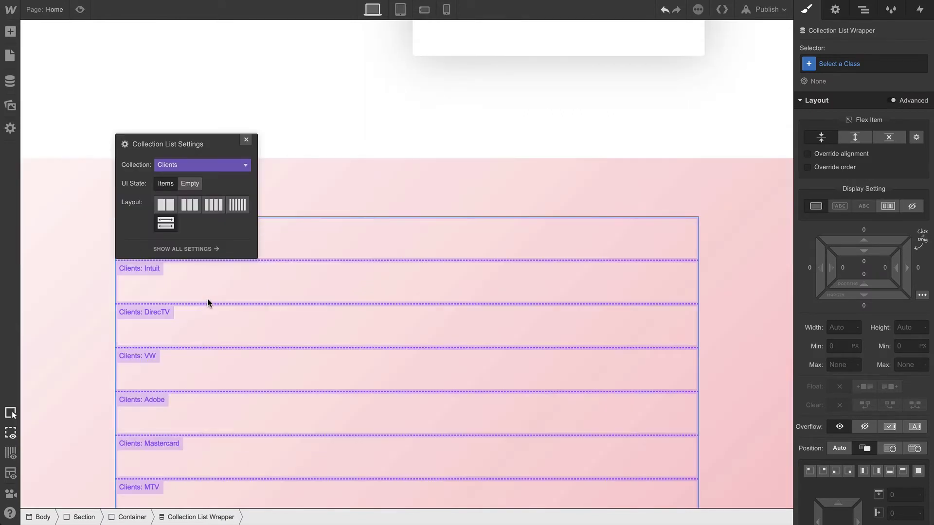
click(239, 140)
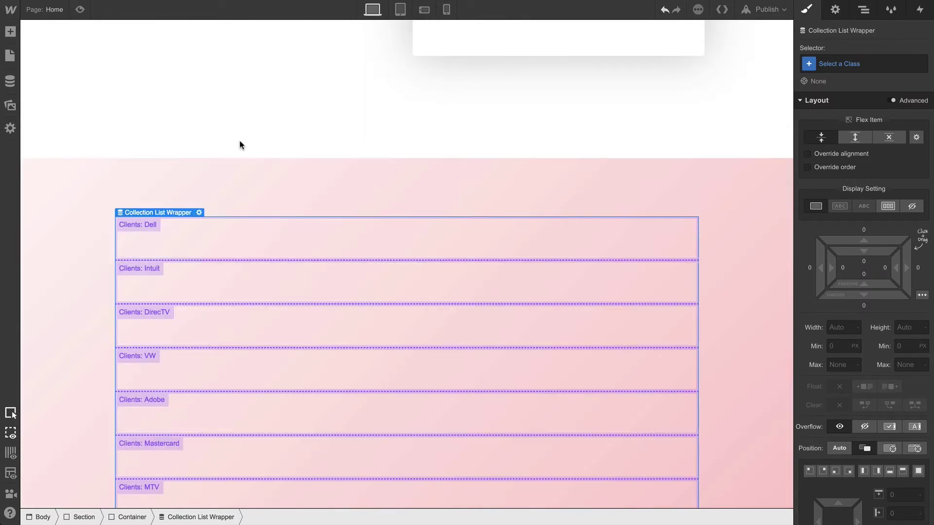
click(11, 32)
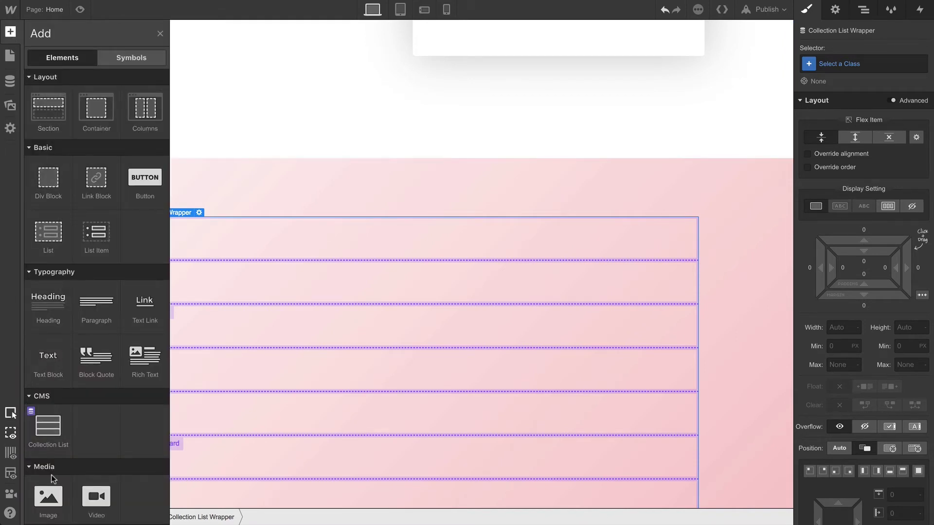
Add an image to the collection item bound to the Clients Logo field, resized to about 352 px wide.
drag(48, 496, 164, 232)
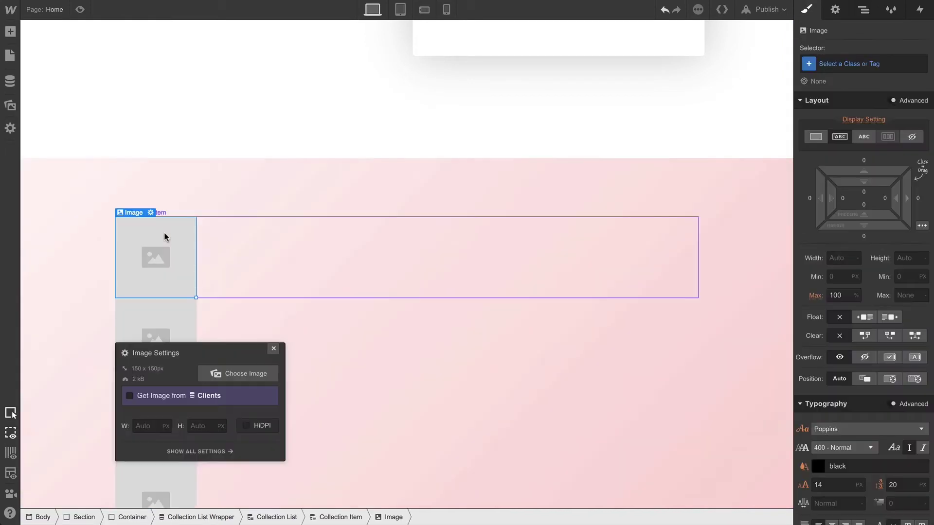
click(156, 395)
click(161, 411)
click(163, 429)
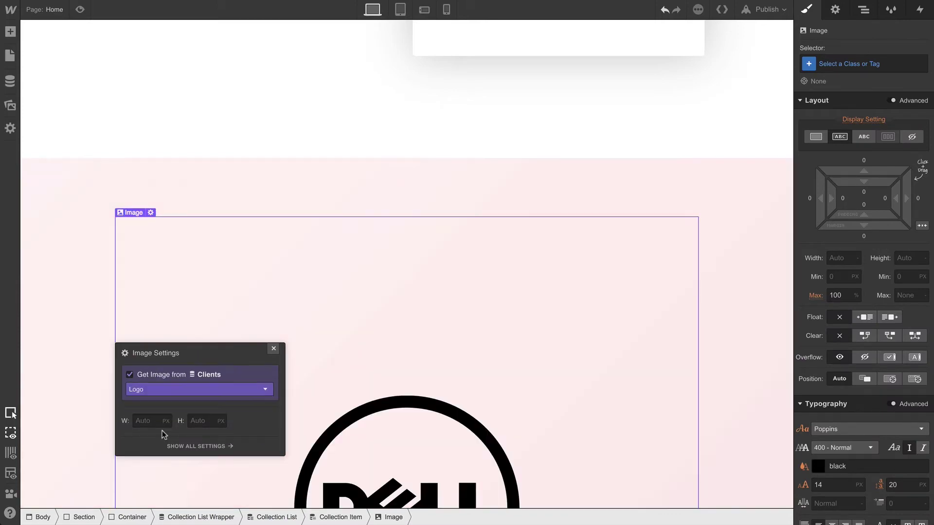
click(274, 350)
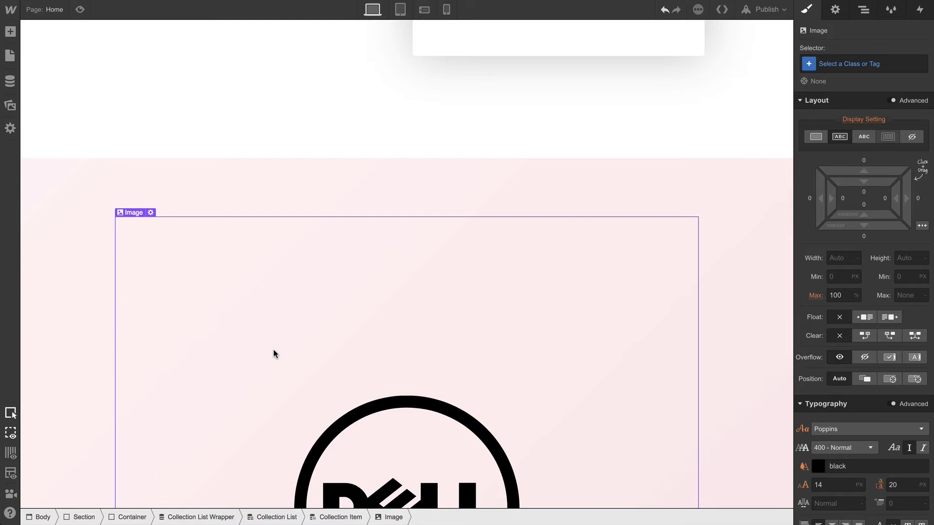
scroll(294, 371, down, 7)
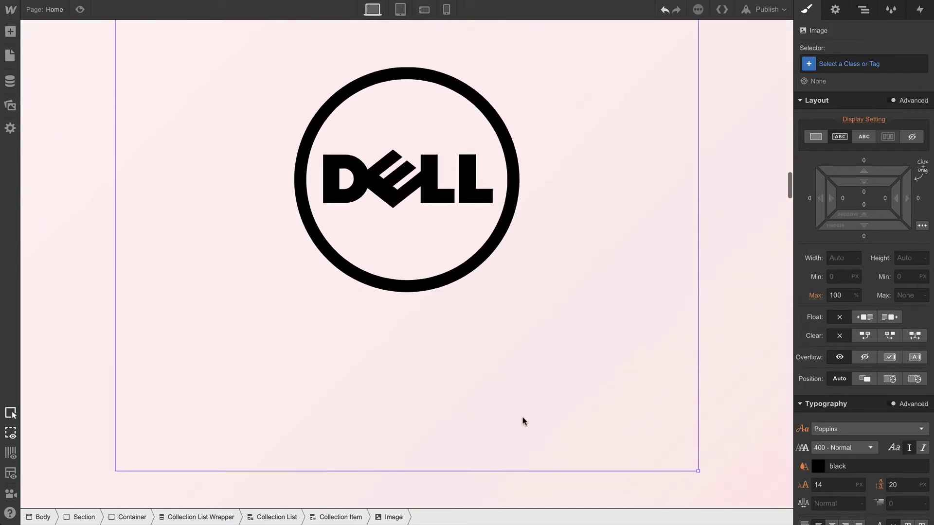
drag(697, 469, 287, 170)
scroll(286, 175, up, 5)
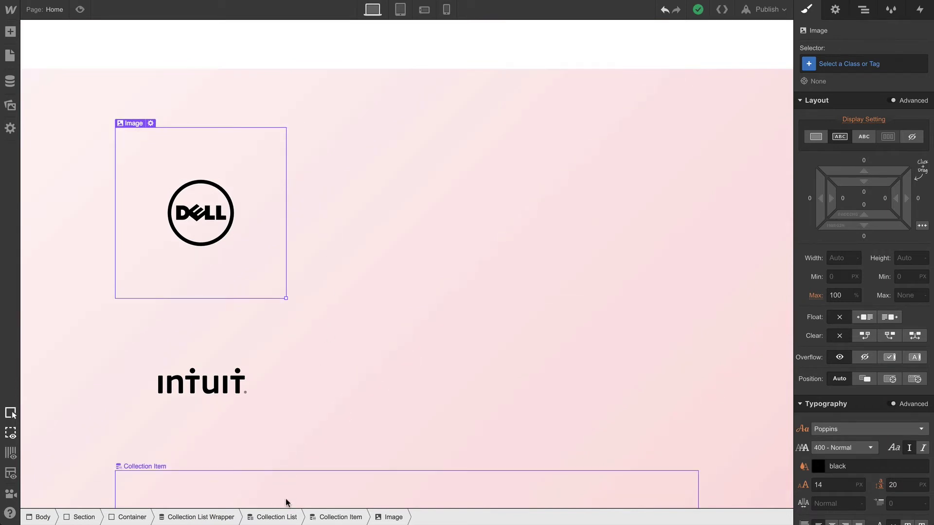
Set the Collection List to Display Flex with Wrap Children, then select the collection item.
click(286, 517)
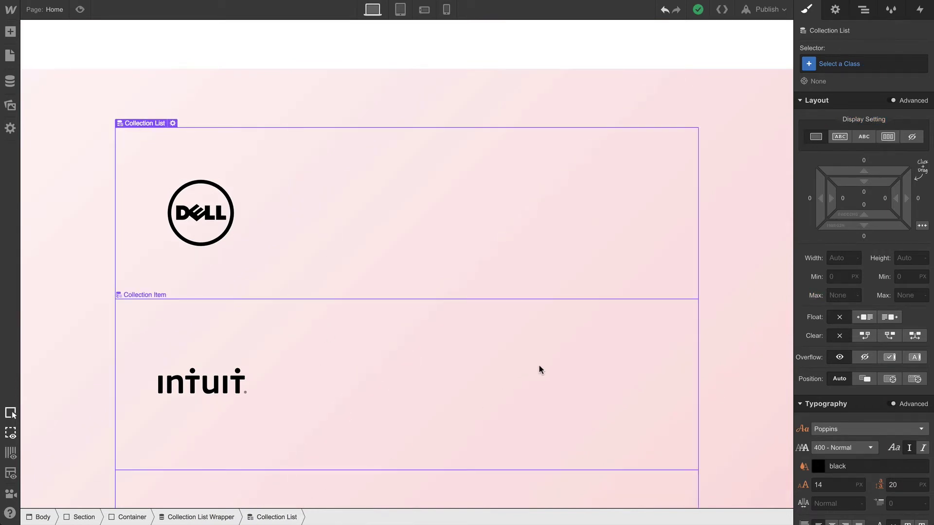
click(887, 137)
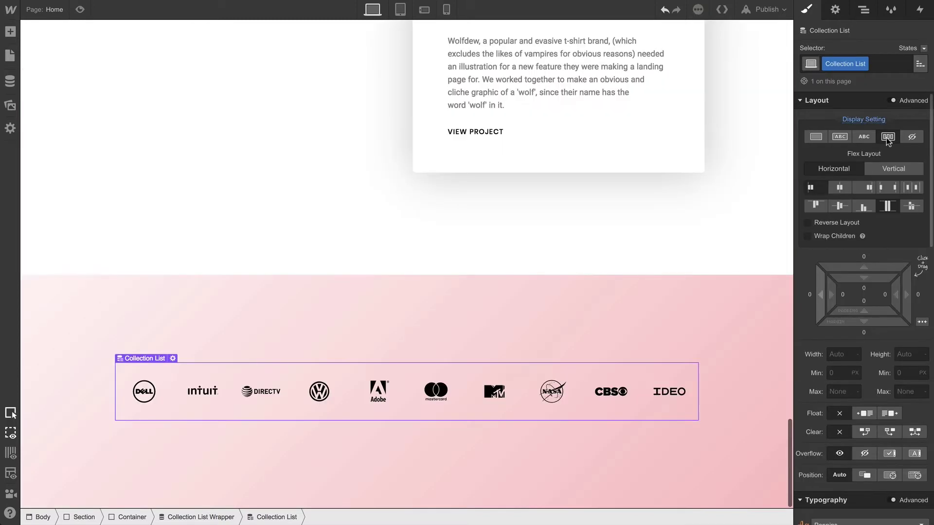
click(824, 237)
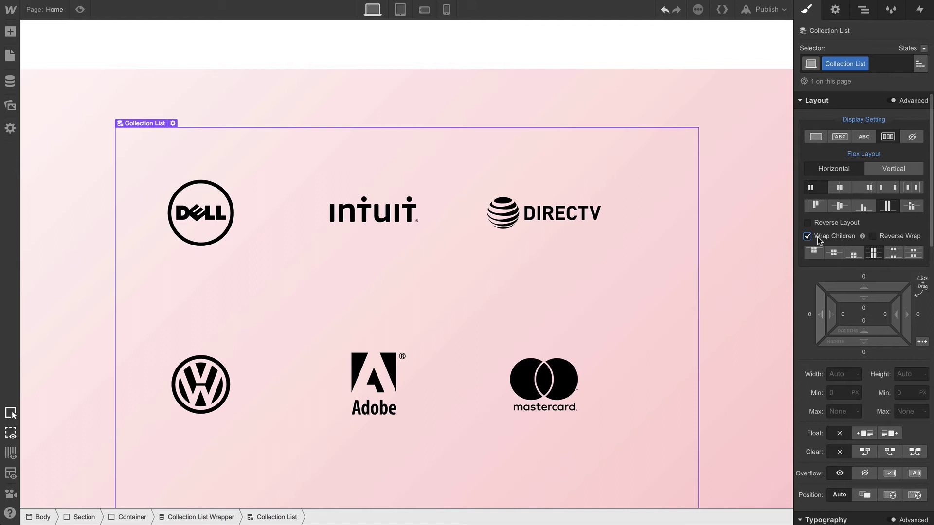
click(270, 225)
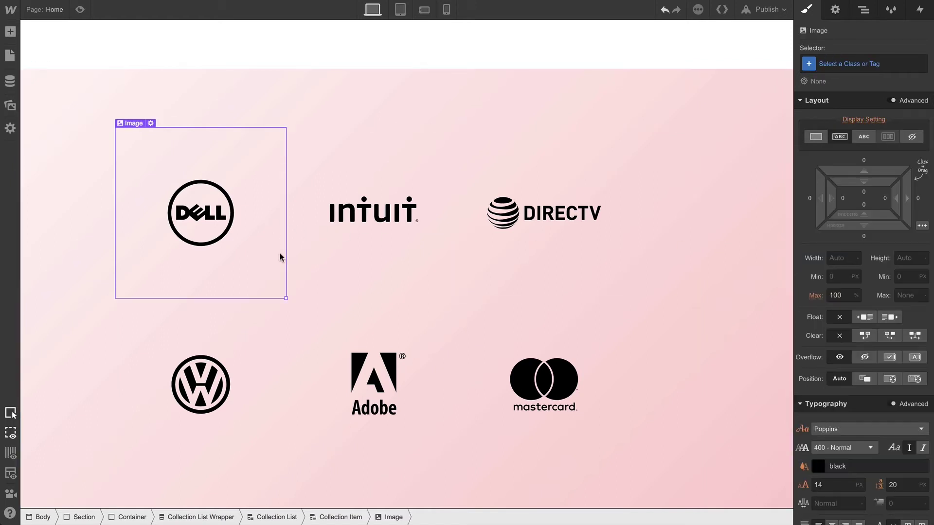
click(328, 517)
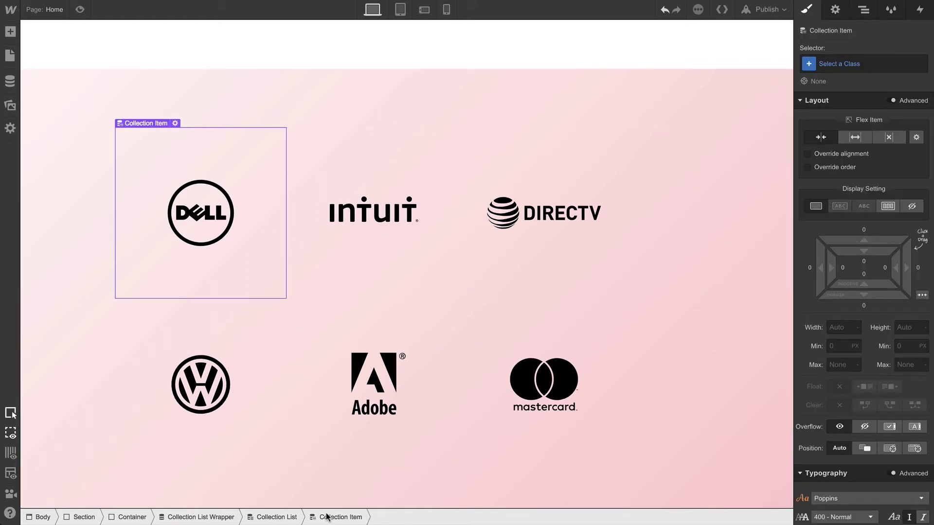
Give the collection items a 20% flex basis and preview the grid at narrower widths.
click(914, 139)
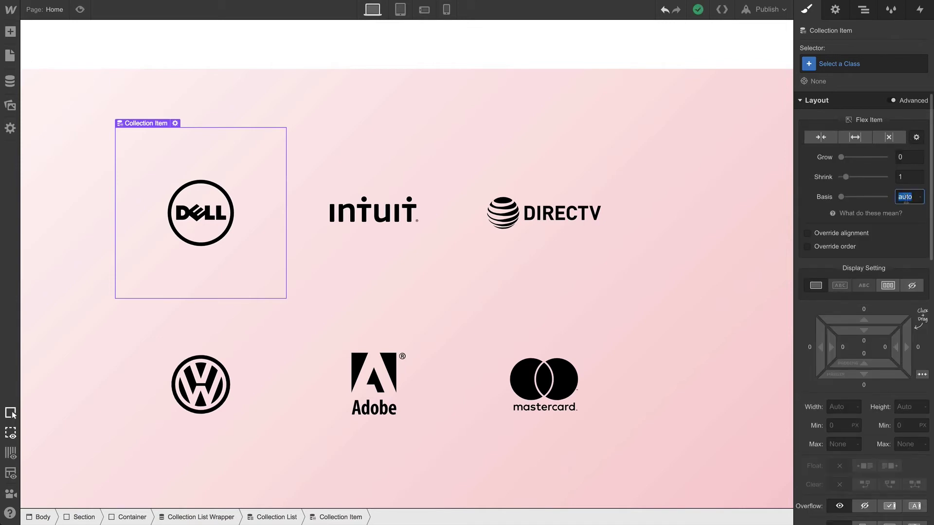
key(Return)
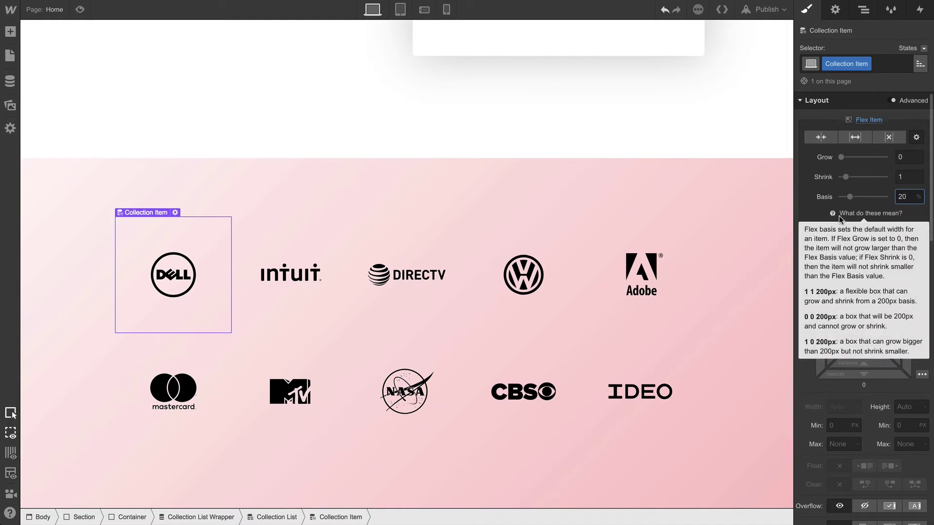
mouse_move(792, 211)
mouse_down()
mouse_move(658, 235)
mouse_move(806, 233)
mouse_move(789, 224)
mouse_up()
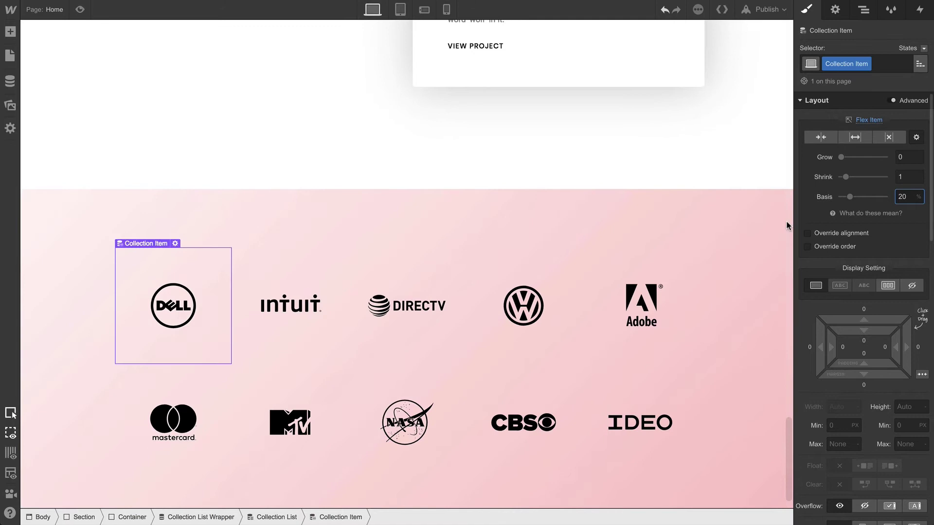
At the Phone Portrait breakpoint, set the collection item flex basis to 50%.
click(405, 12)
click(424, 10)
click(446, 10)
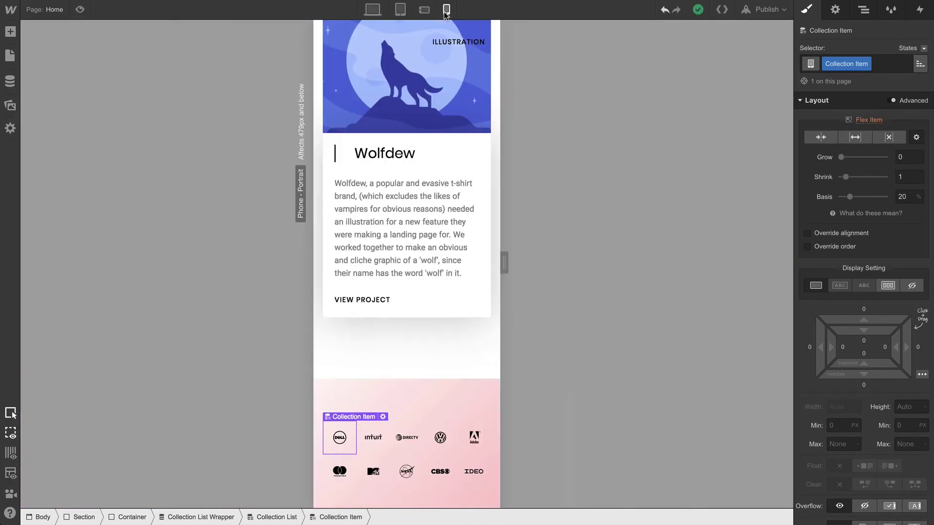
scroll(443, 81, down, 1)
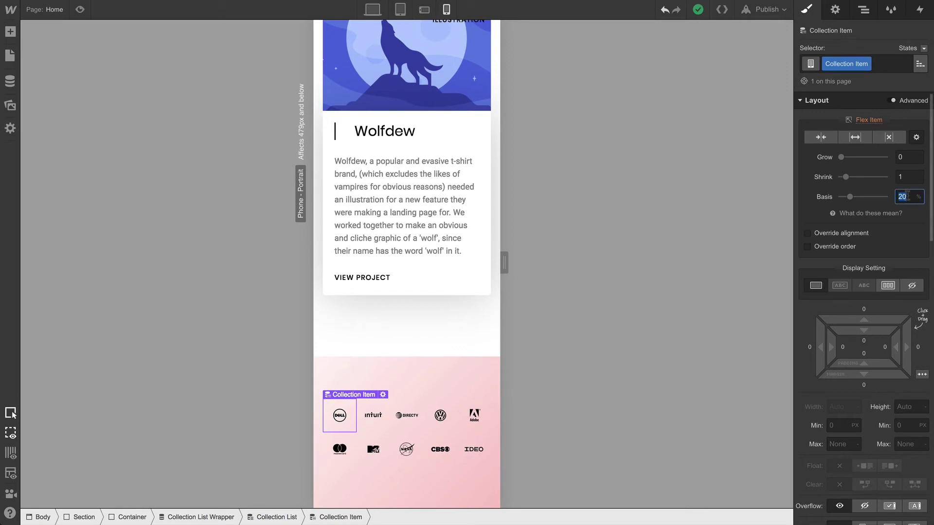
key(Return)
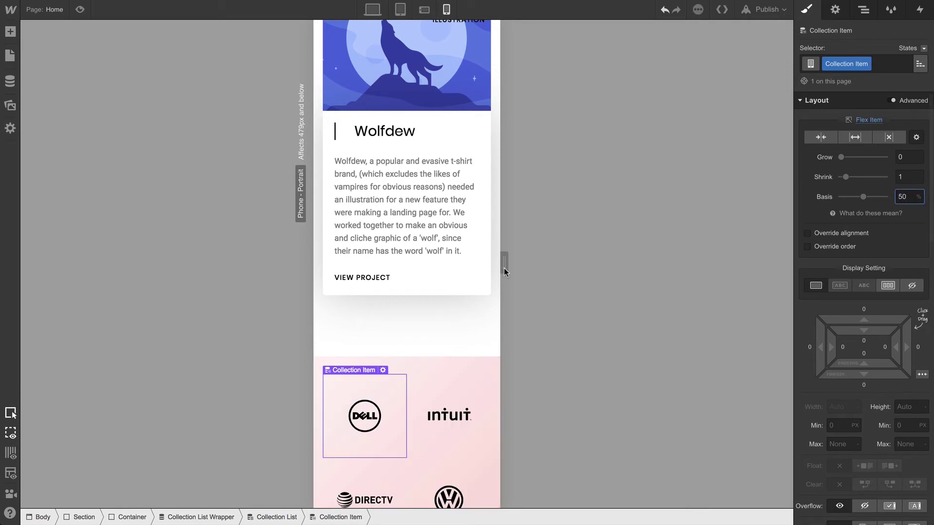
scroll(381, 324, down, 5)
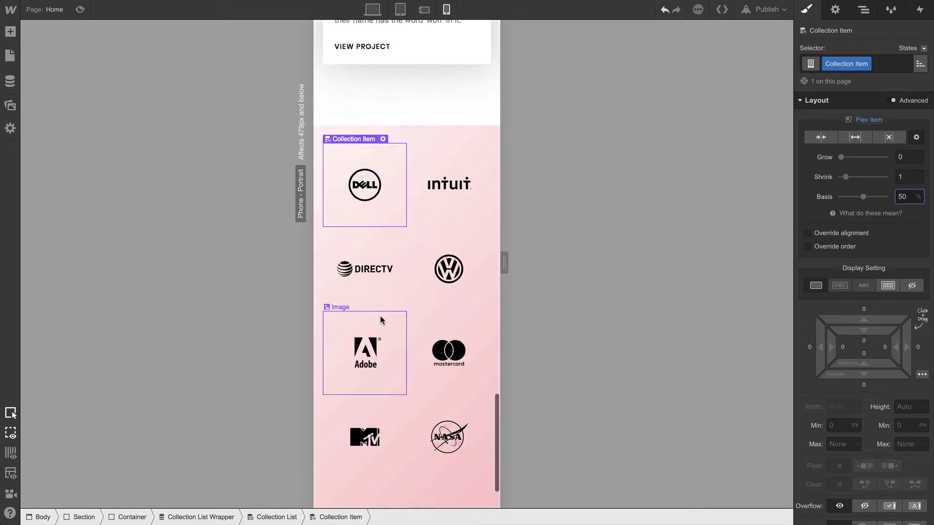
Check the logo grid at phone landscape and portrait widths, then go back to Desktop.
click(424, 9)
click(447, 10)
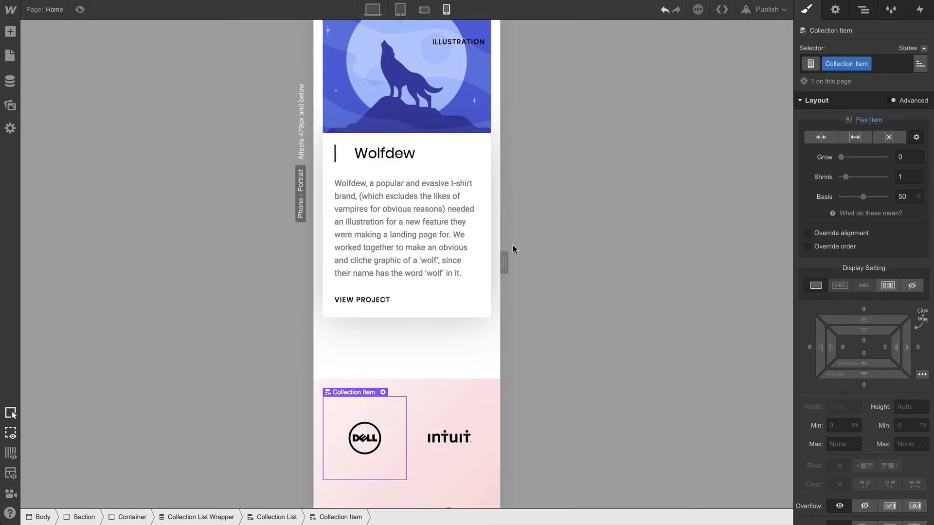
scroll(494, 277, down, 6)
drag(505, 263, 545, 267)
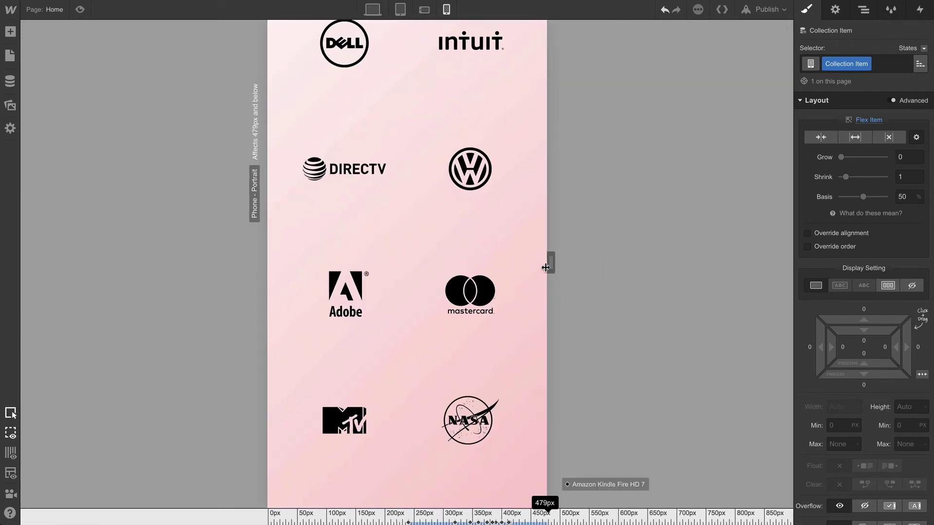
click(373, 9)
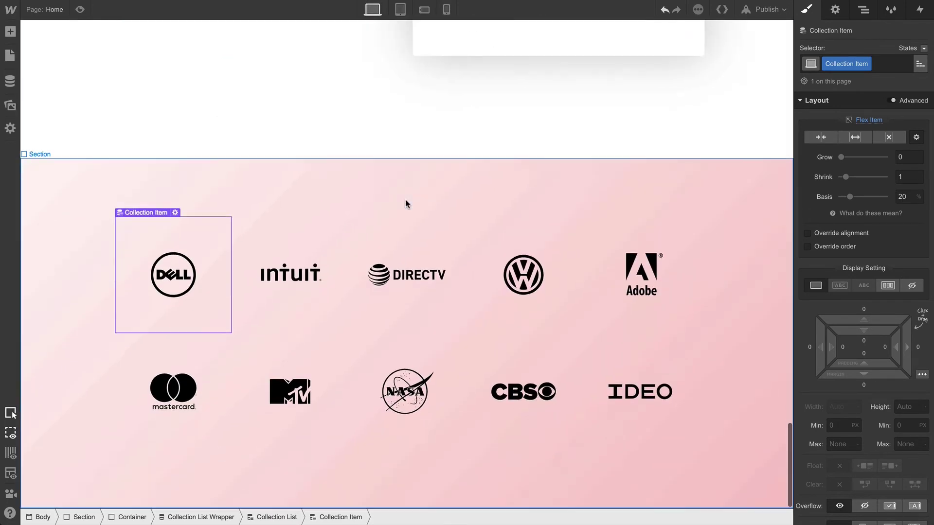
Alt-drag a copy of the Work section heading above the logo grid, inside its Container.
scroll(406, 201, up, 10)
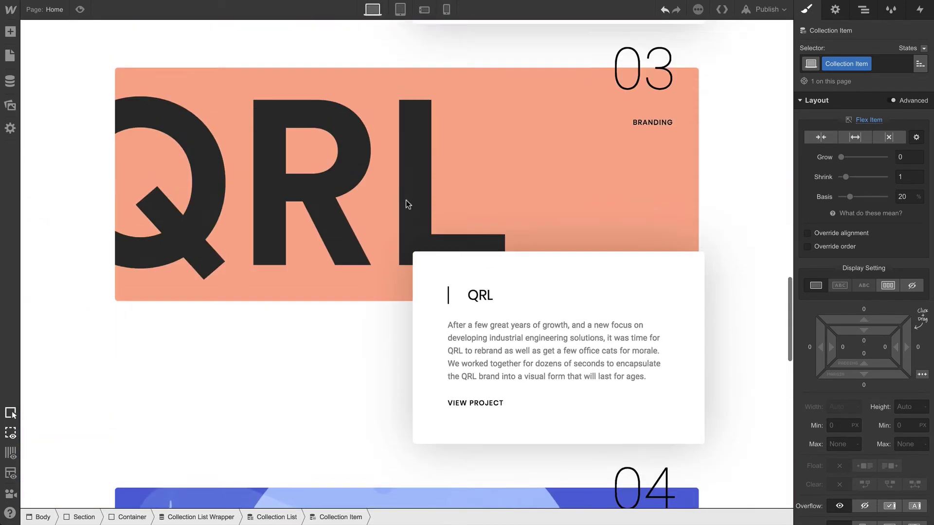
scroll(406, 200, up, 15)
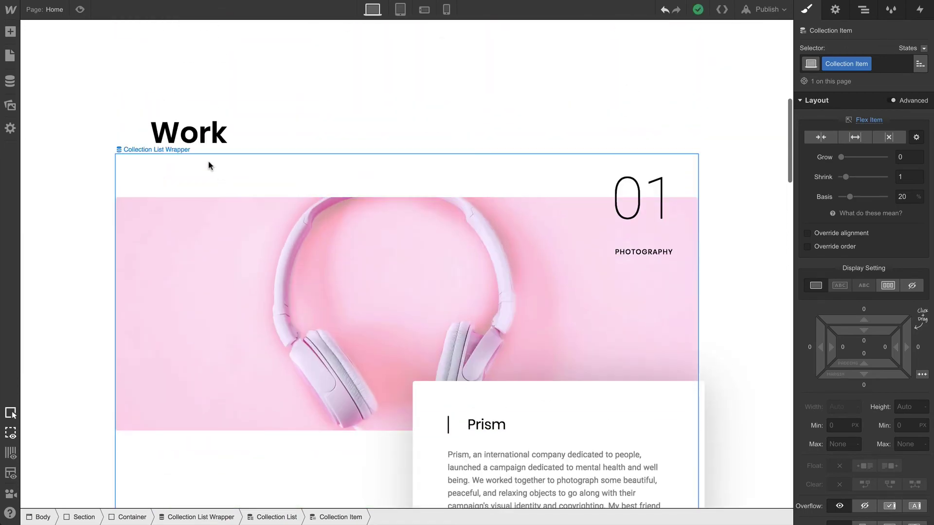
click(213, 139)
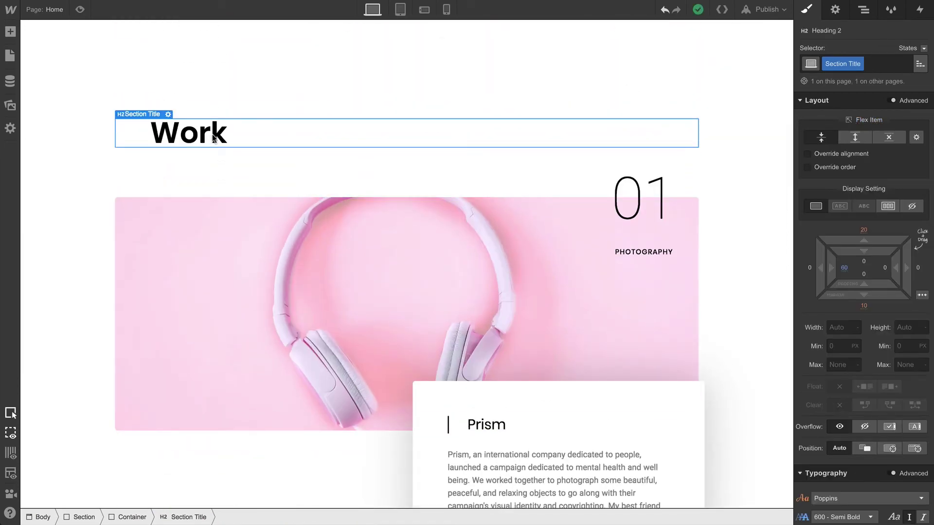
drag(213, 138, 231, 296)
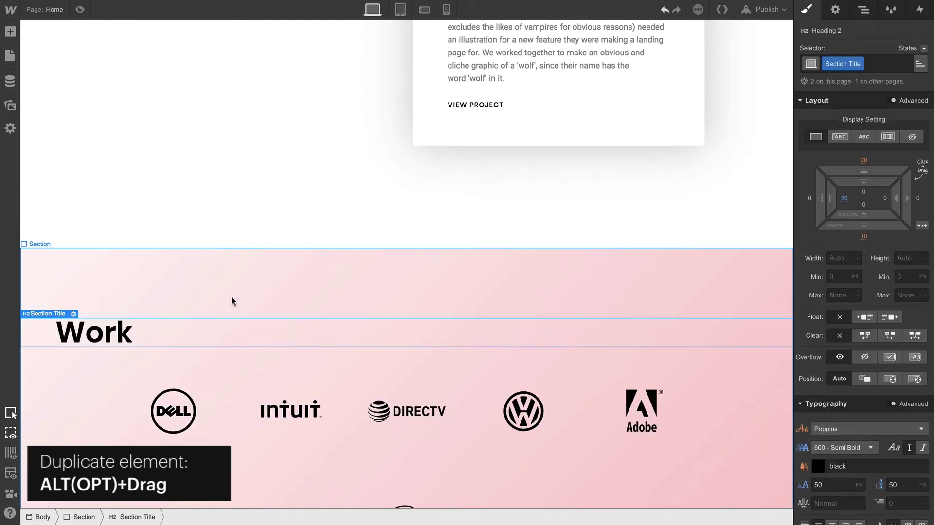
click(863, 9)
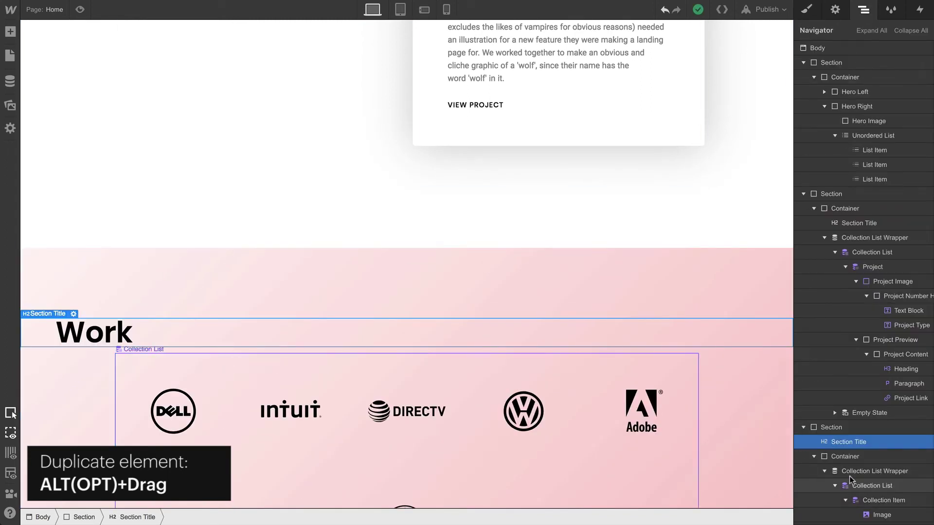
drag(854, 442, 857, 462)
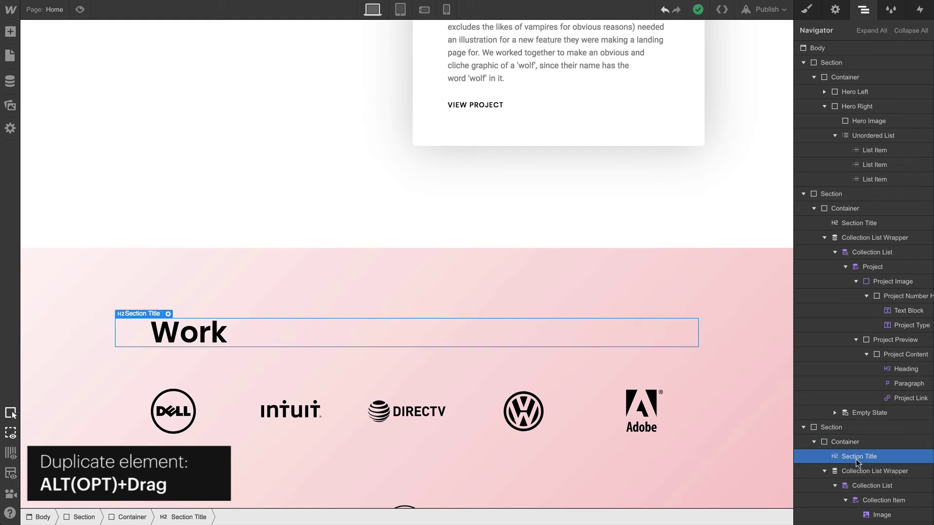
Retype the copied heading to read 'Clients'.
double_click(214, 333)
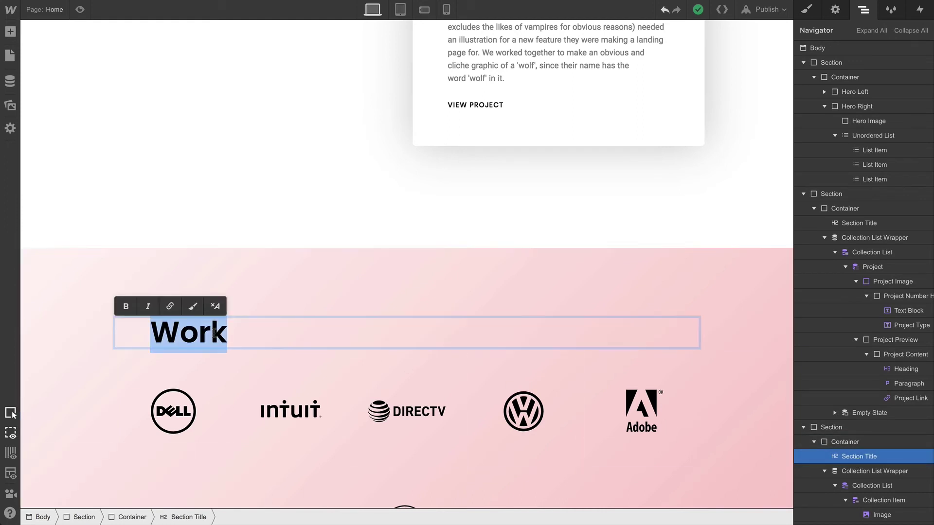
text(Clients)
click(265, 286)
scroll(264, 286, down, 1)
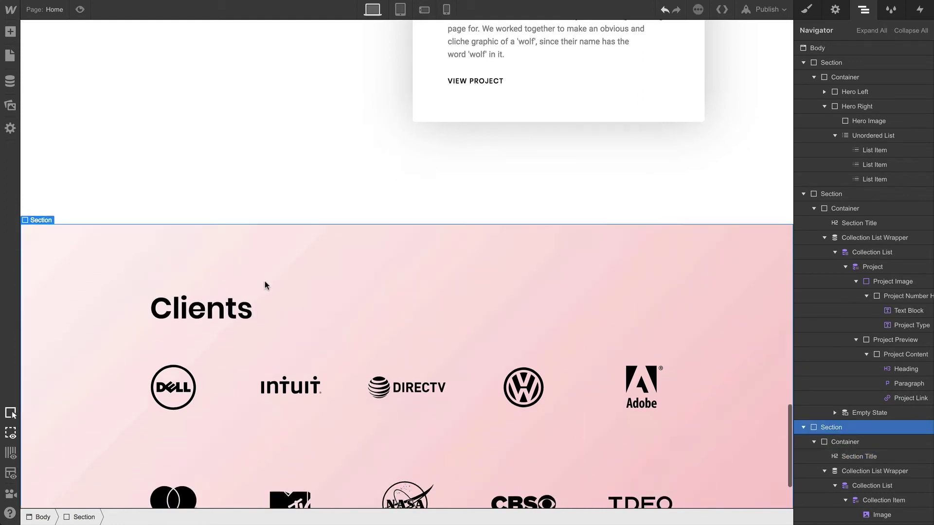
scroll(265, 285, down, 4)
Give the logo grid's wrapper a new 'Client Wrapper' class and a solid 2 px border.
click(214, 319)
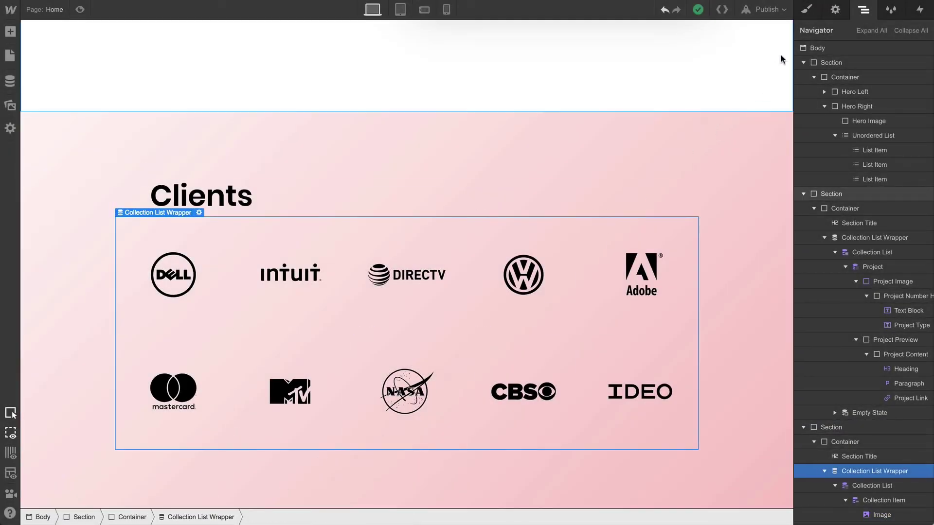
click(803, 16)
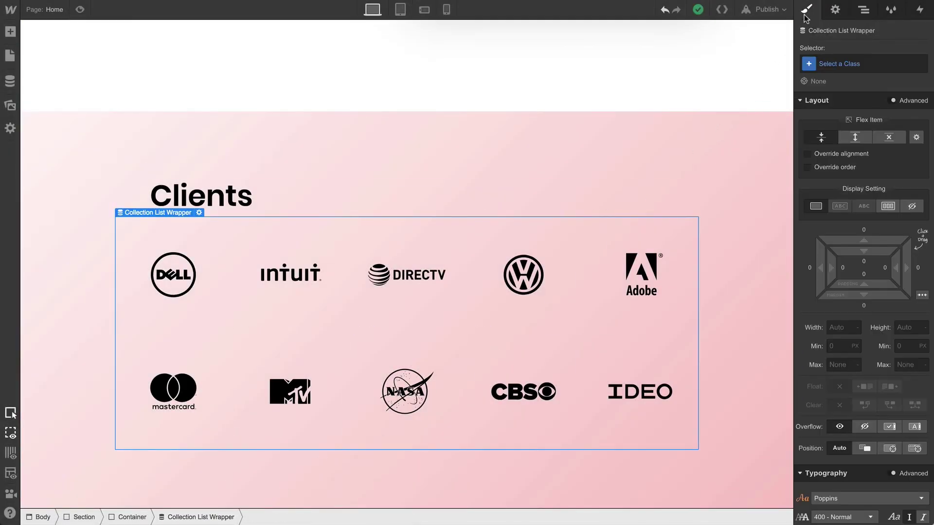
click(828, 64)
text(Client Wrapper)
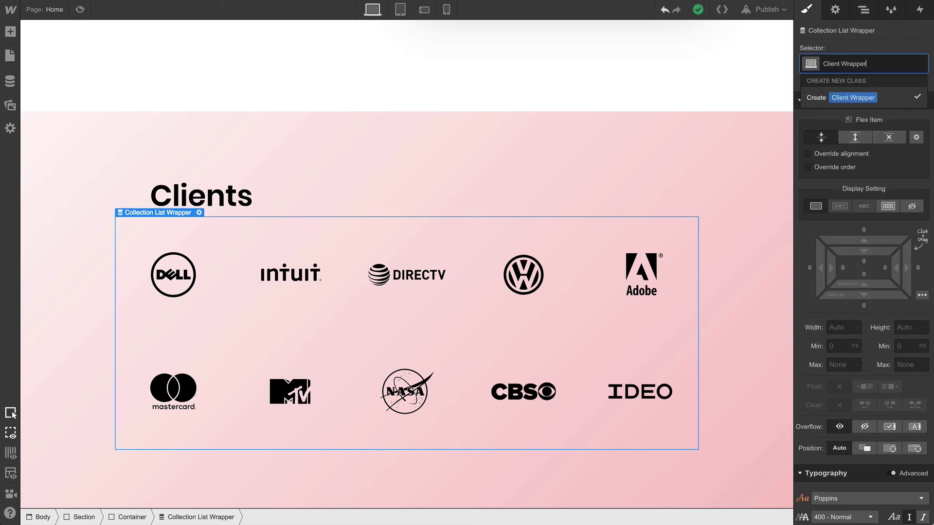
key(Return)
scroll(846, 204, down, 15)
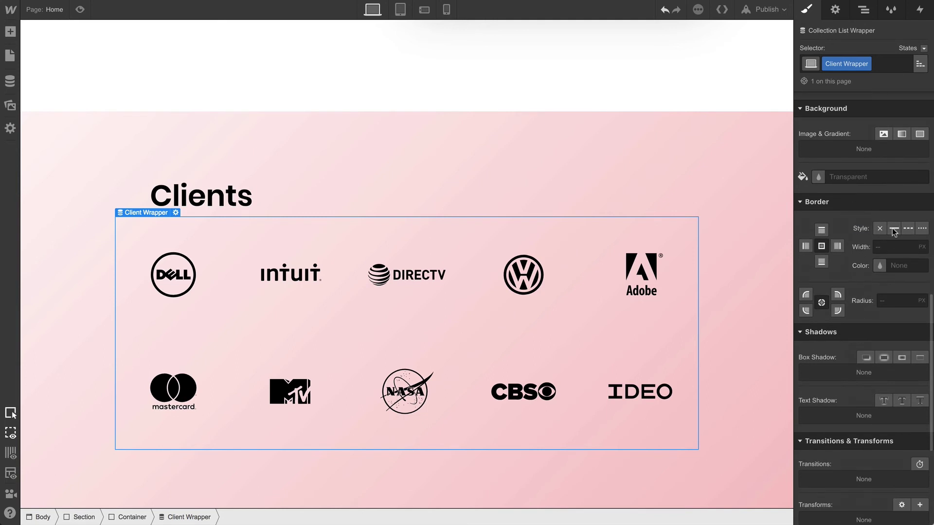
click(893, 229)
key(Up)
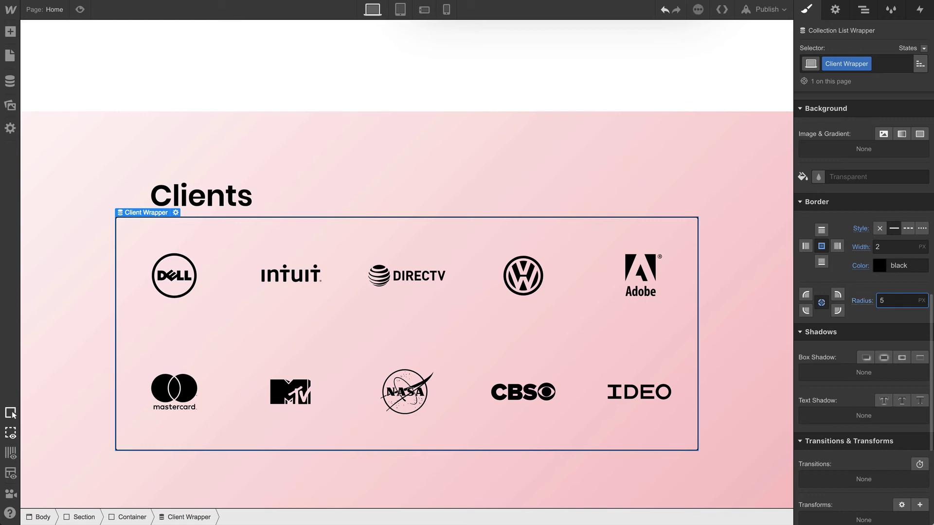
Set the Client Wrapper's left and right padding to 62 px.
scroll(885, 281, up, 12)
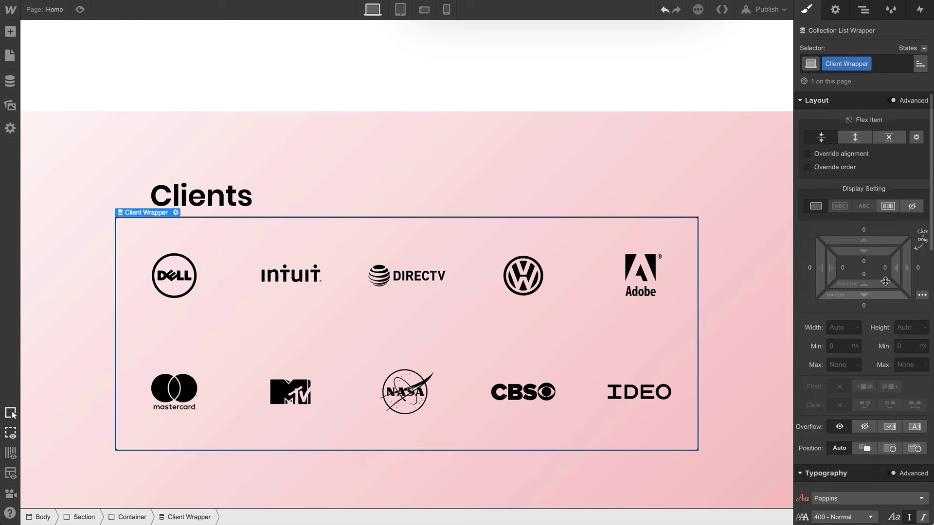
drag(870, 252, 900, 275)
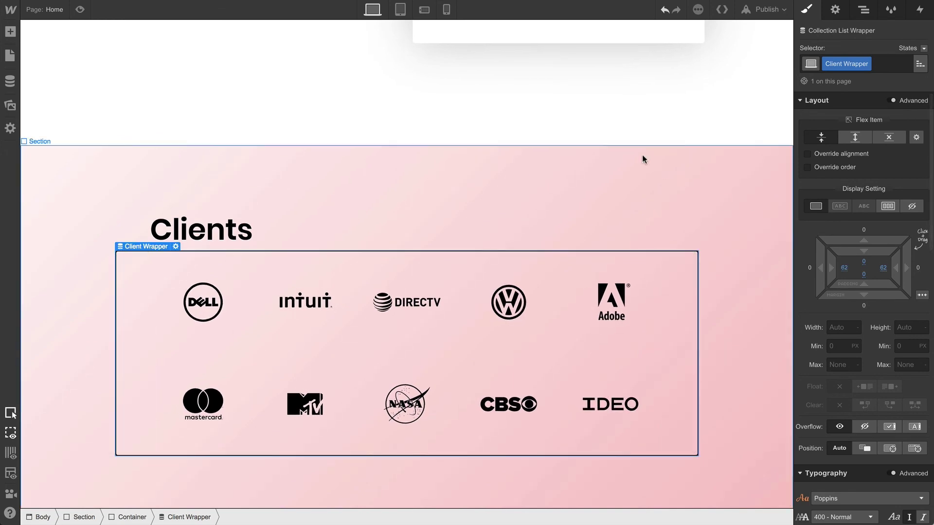
At the Tablet breakpoint, set the wrapper's side padding to 0, then check both phone widths.
click(400, 10)
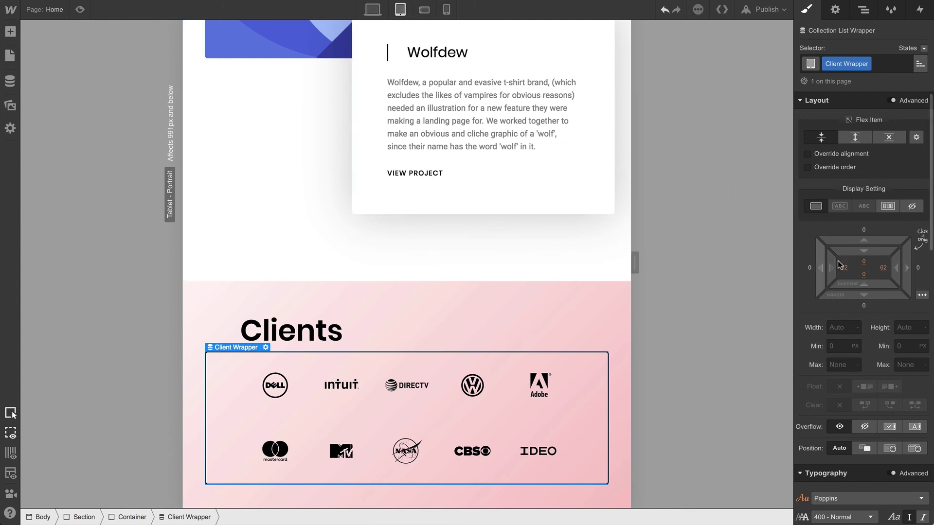
drag(822, 267, 652, 246)
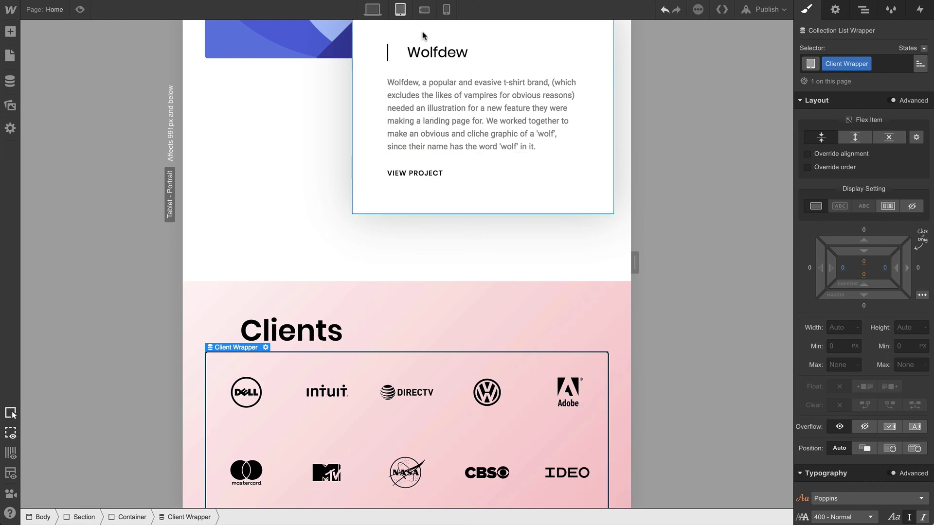
click(425, 10)
click(446, 10)
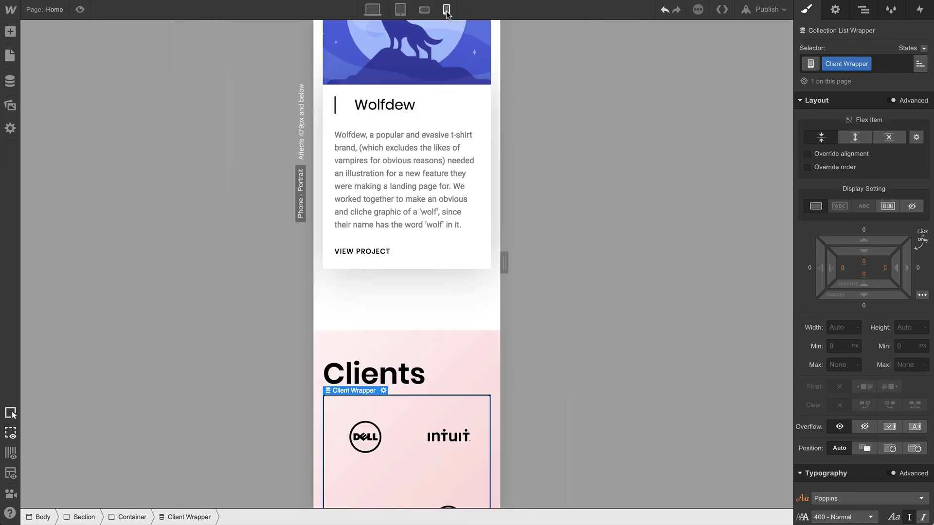
scroll(445, 219, down, 7)
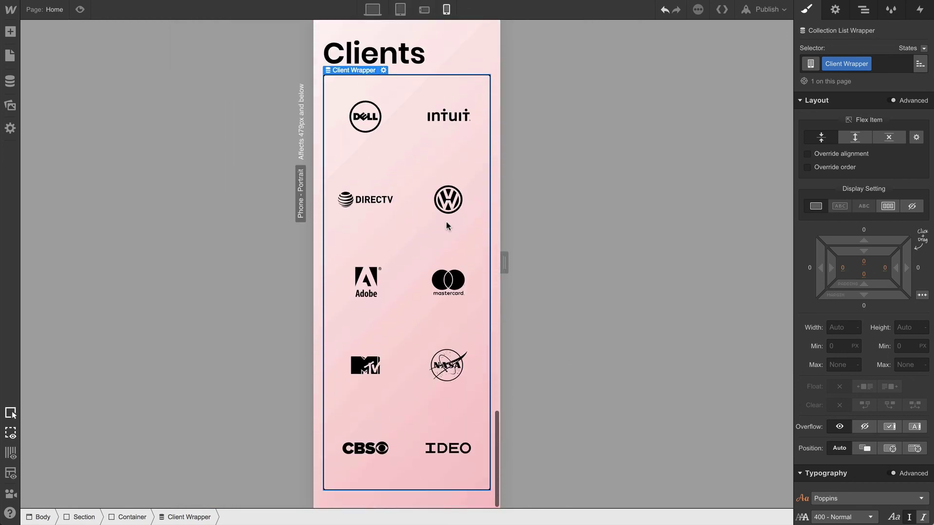
scroll(446, 226, up, 15)
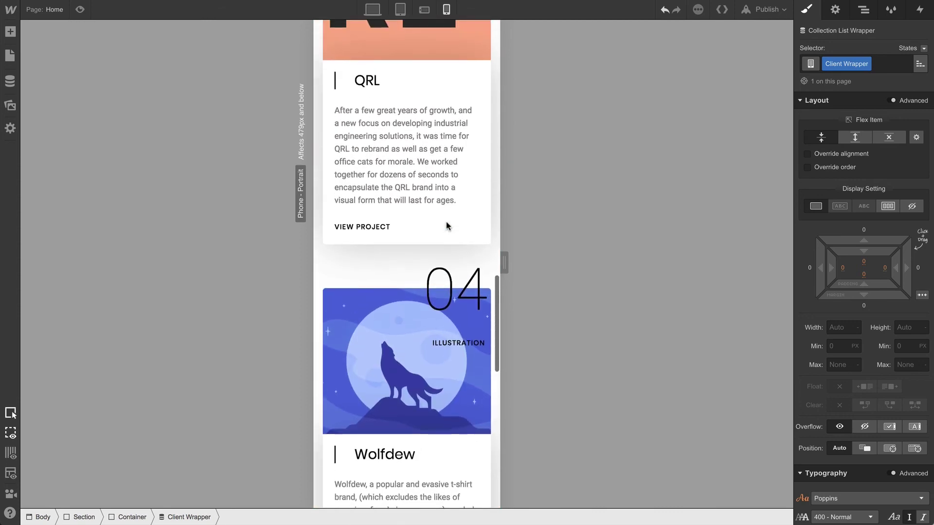
Back at desktop width, open the page's nav menu showing Home, Work, Clients and Contact.
click(372, 9)
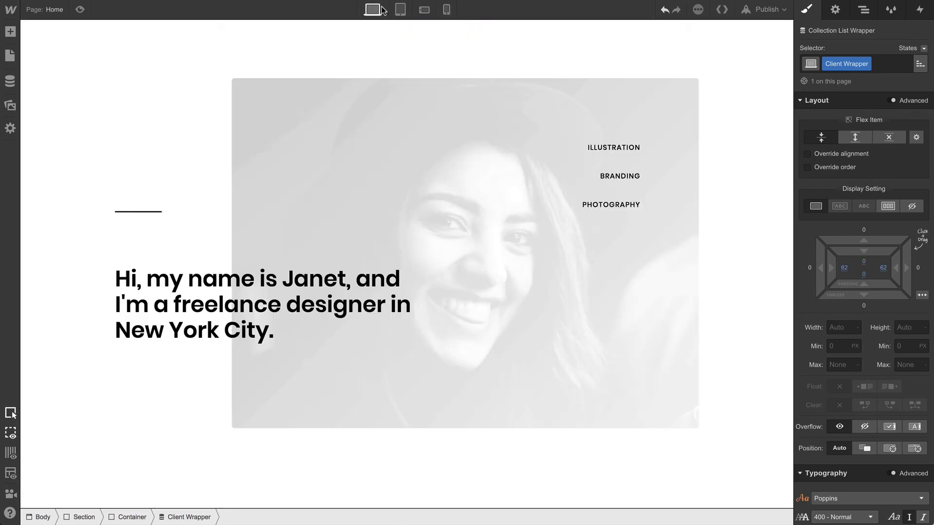
scroll(301, 190, down, 15)
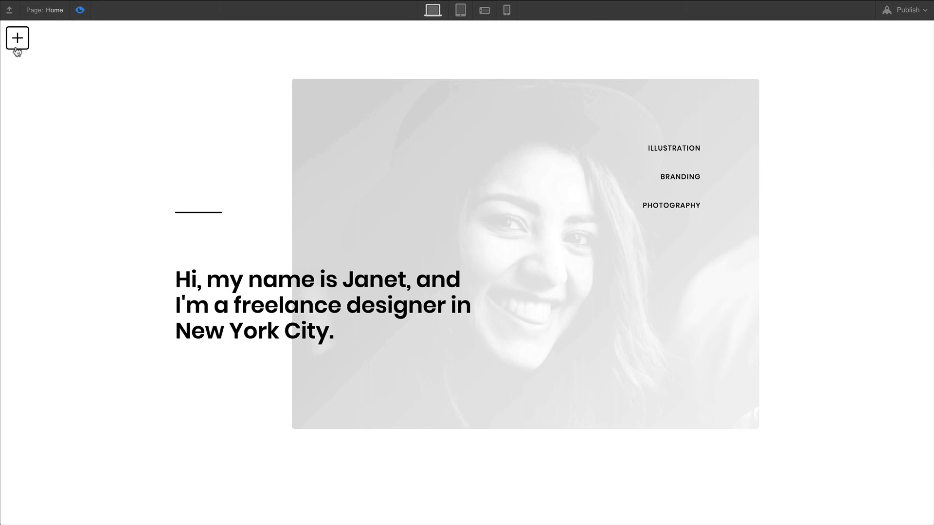
click(17, 49)
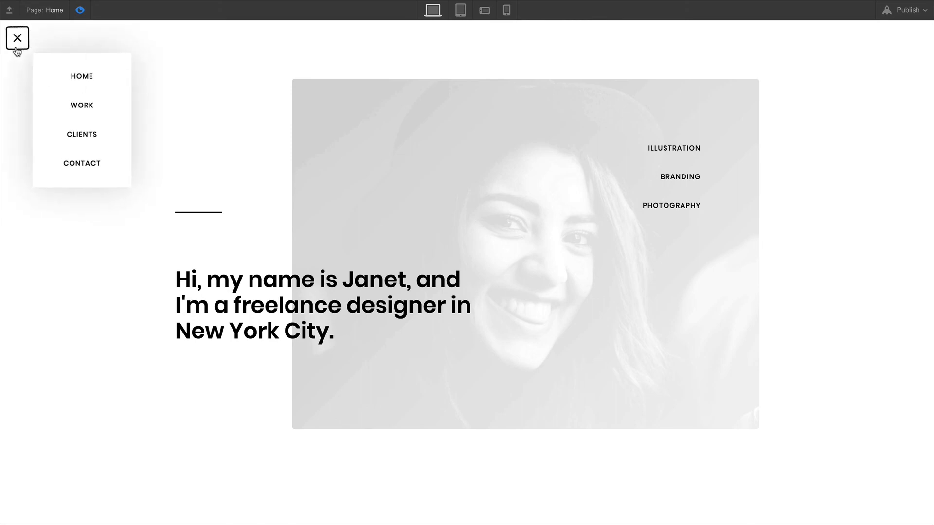